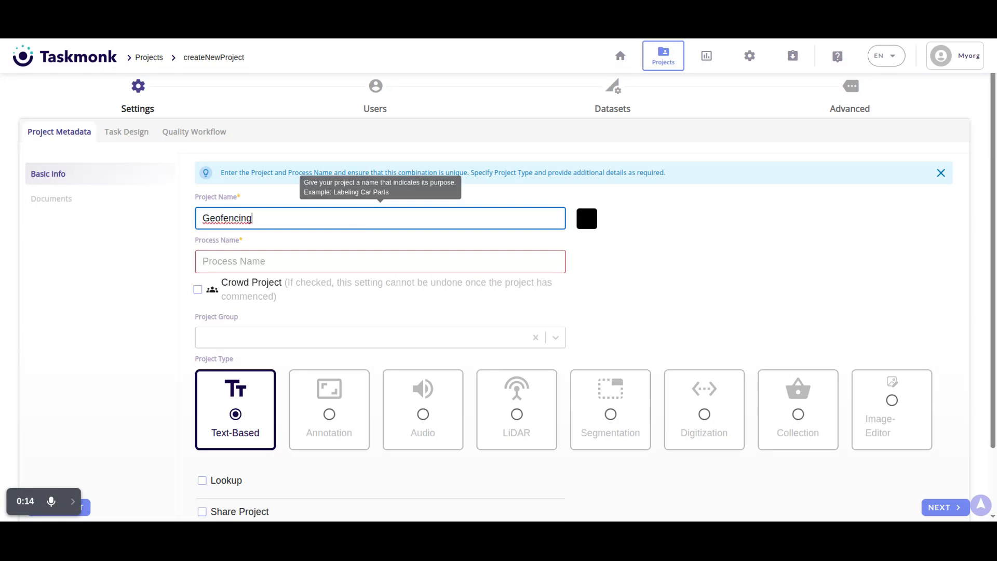
# Set the process name to "Verify region", choose the Annotation project type, and continue past the basic info.
pyautogui.click(271, 262)
pyautogui.write('Veri')
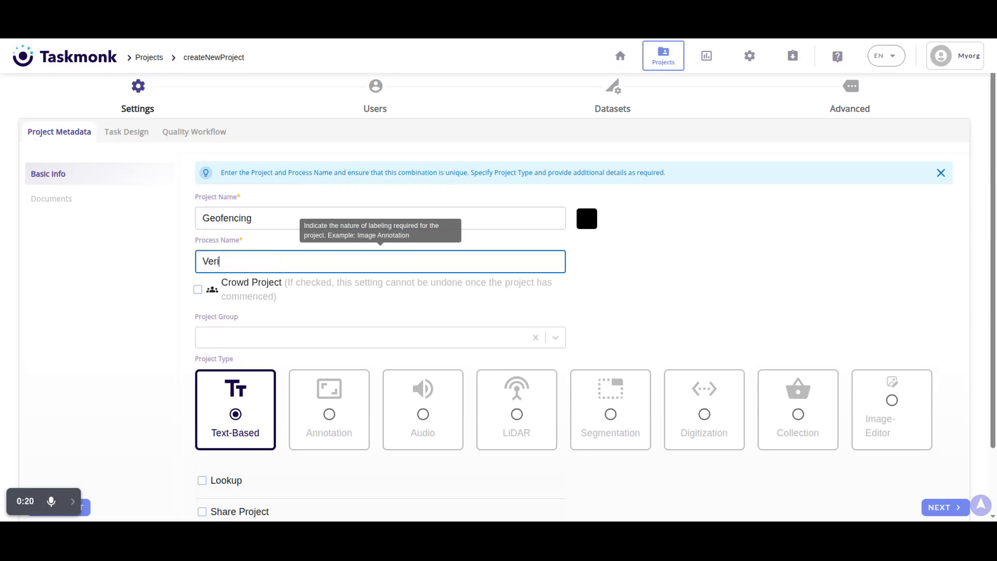
pyautogui.write('gy region')
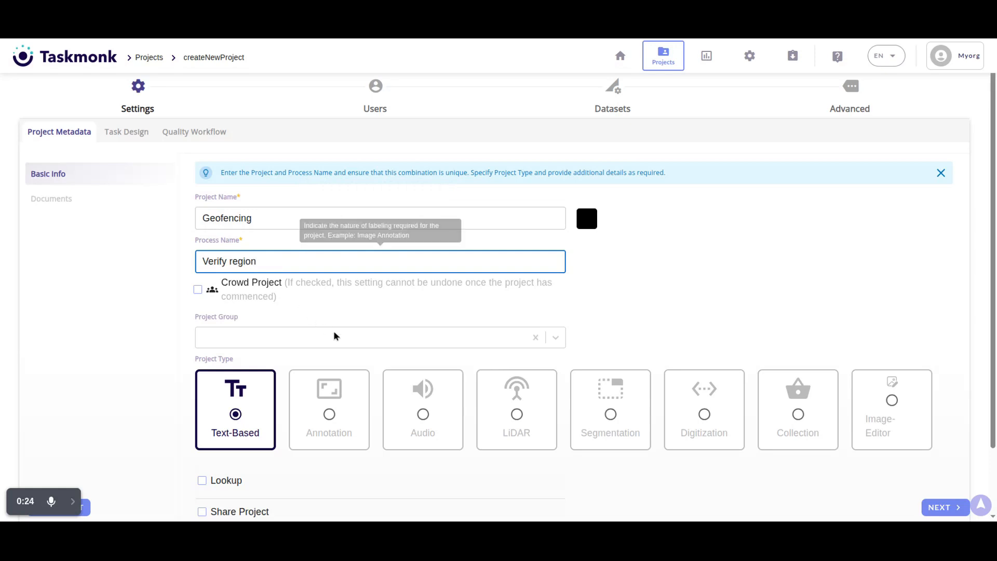
pyautogui.scroll(-2, 325, 329)
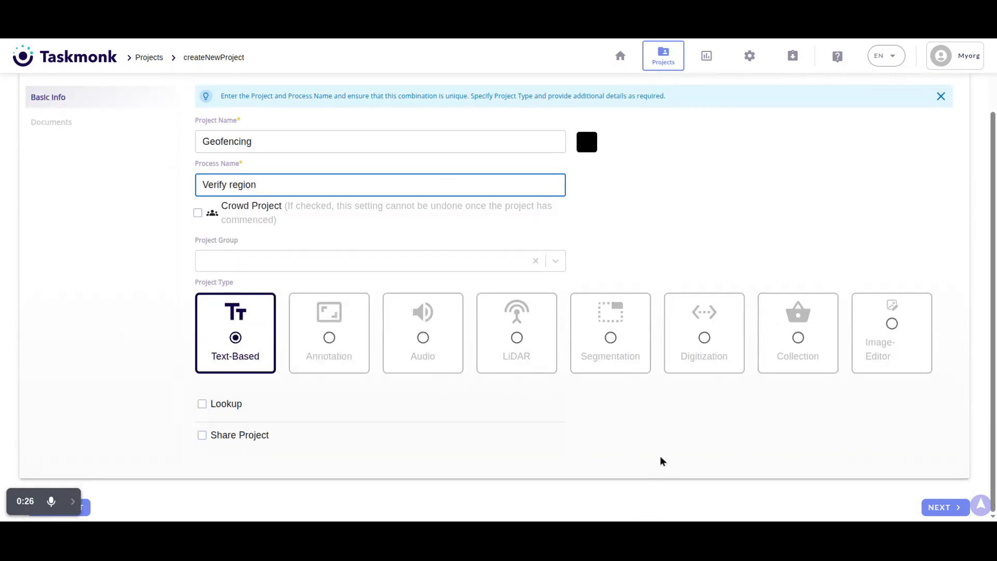
pyautogui.click(329, 338)
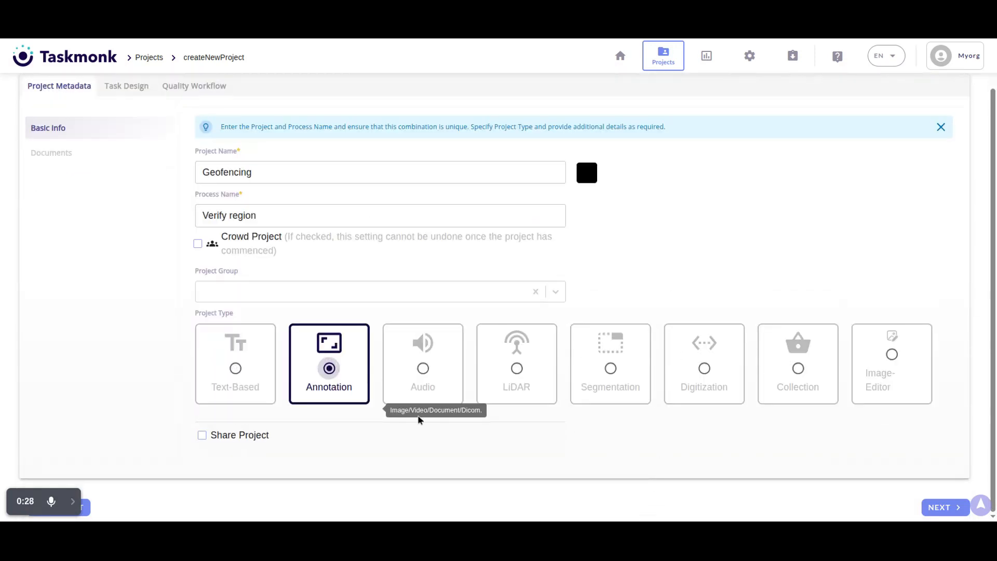
pyautogui.click(940, 508)
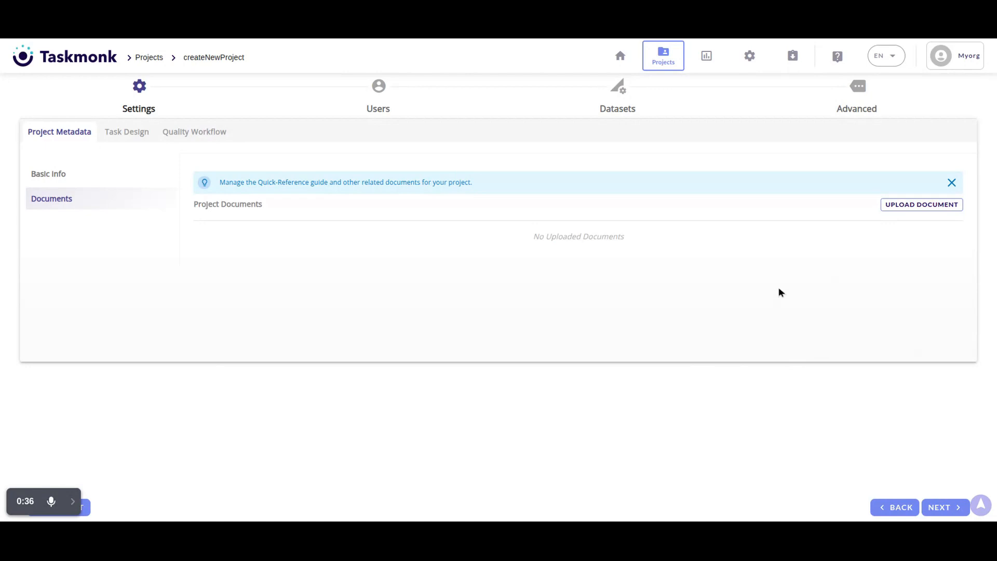
# Extract the task's input fields from a sample input file and set the MediaUrl field type to Map.
pyautogui.click(945, 508)
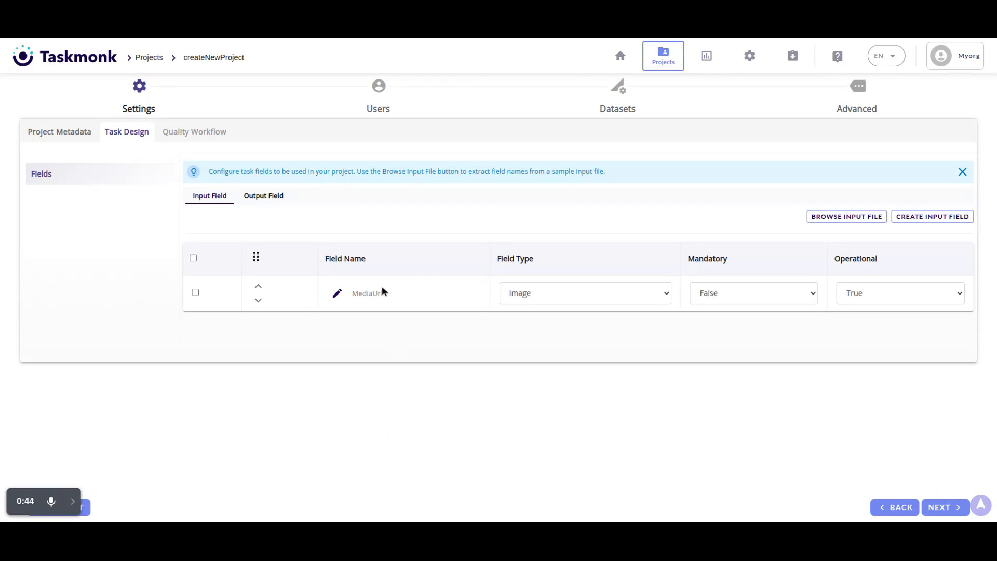
pyautogui.click(835, 221)
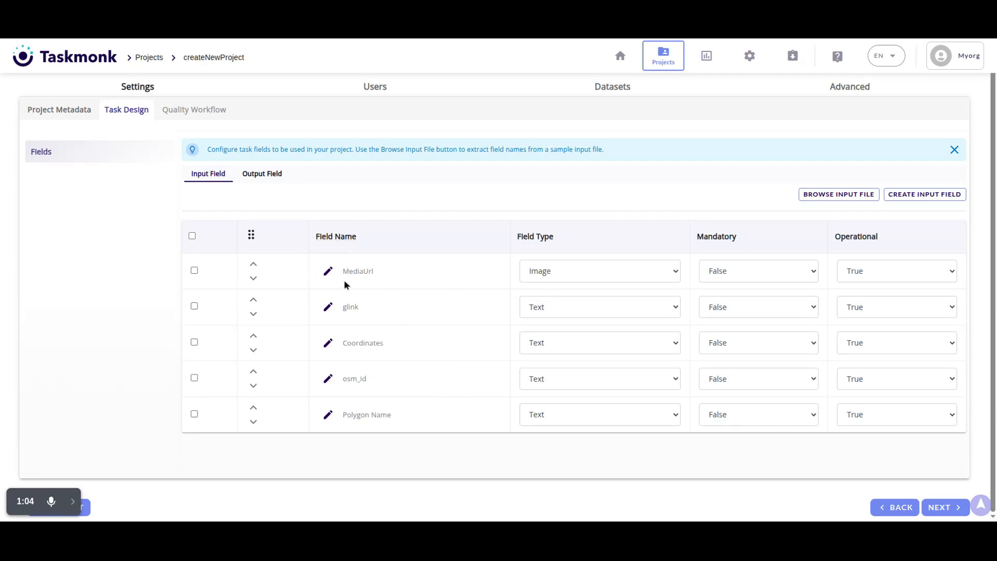
pyautogui.click(544, 271)
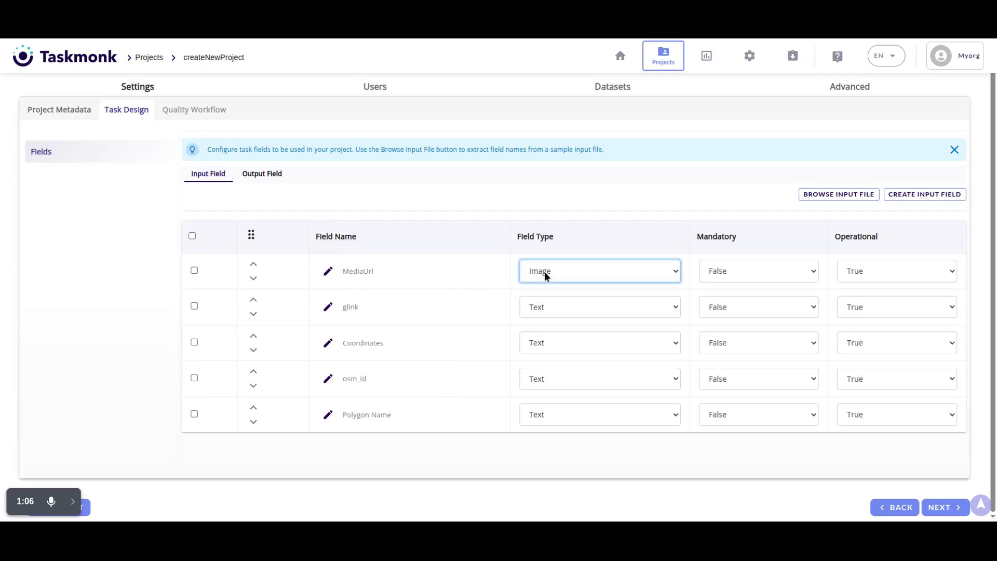
pyautogui.click(566, 362)
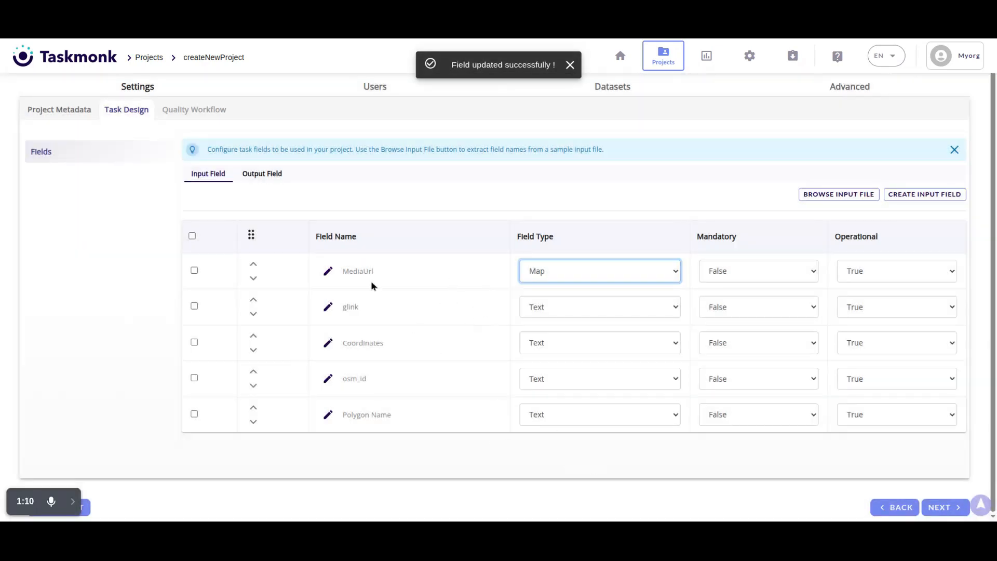
# Start a class named Residential in the possible values of the Classes output field.
pyautogui.click(266, 176)
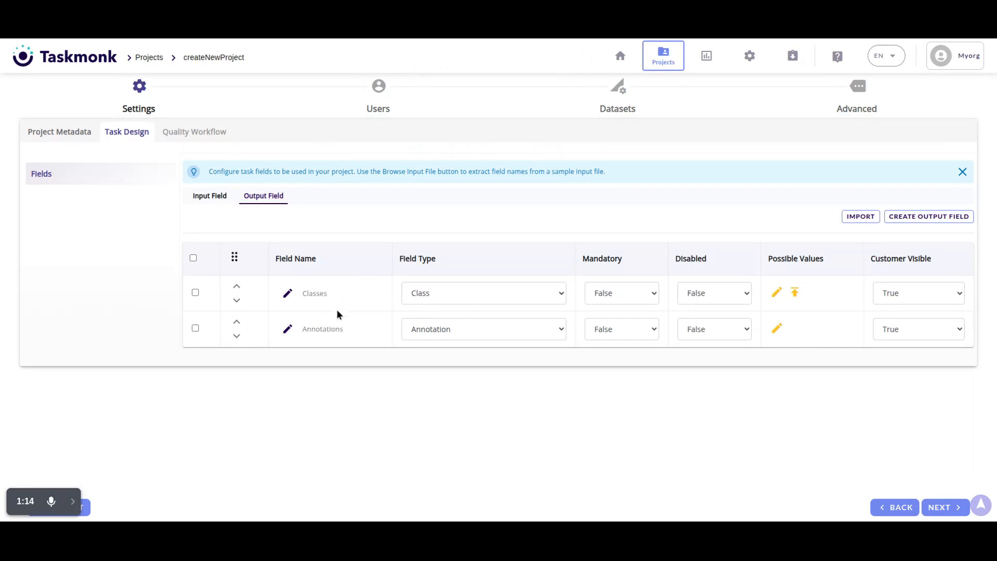
pyautogui.click(776, 294)
pyautogui.click(100, 102)
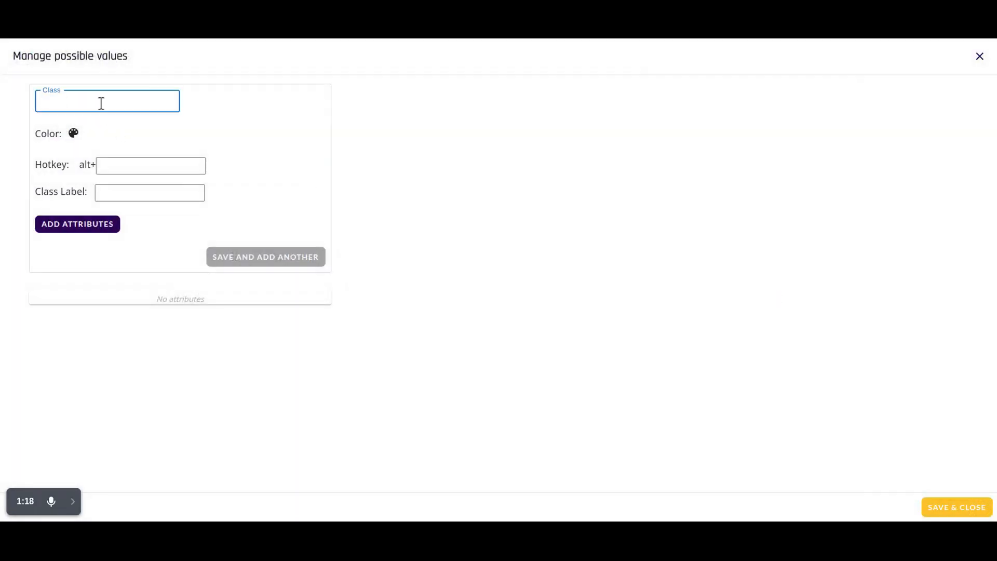
pyautogui.write('Residential')
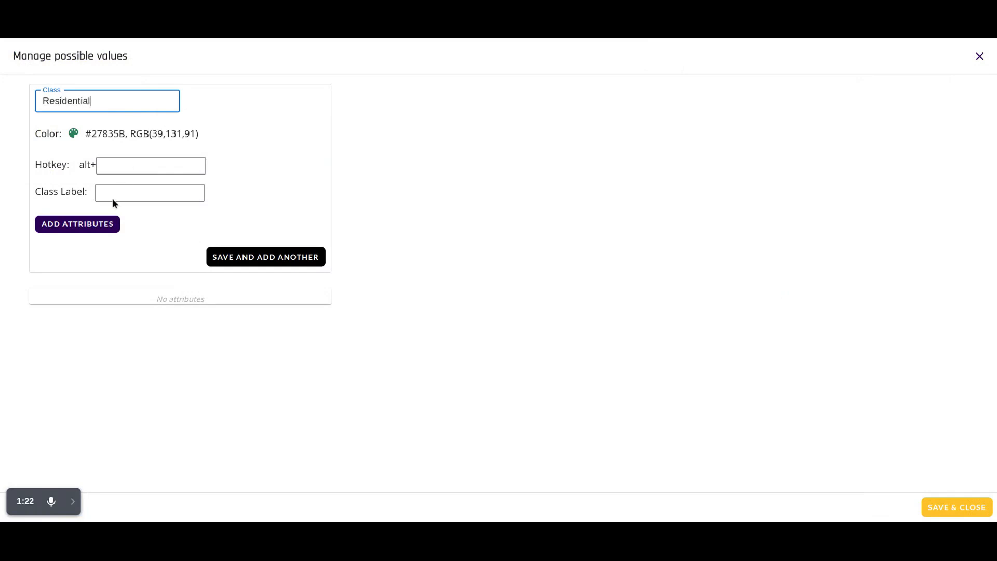
# Add a DropDown attribute "Type" with pasted housing values from Apartment / Flat to Hostel / Paying Guest, and save the Residential class.
pyautogui.click(89, 228)
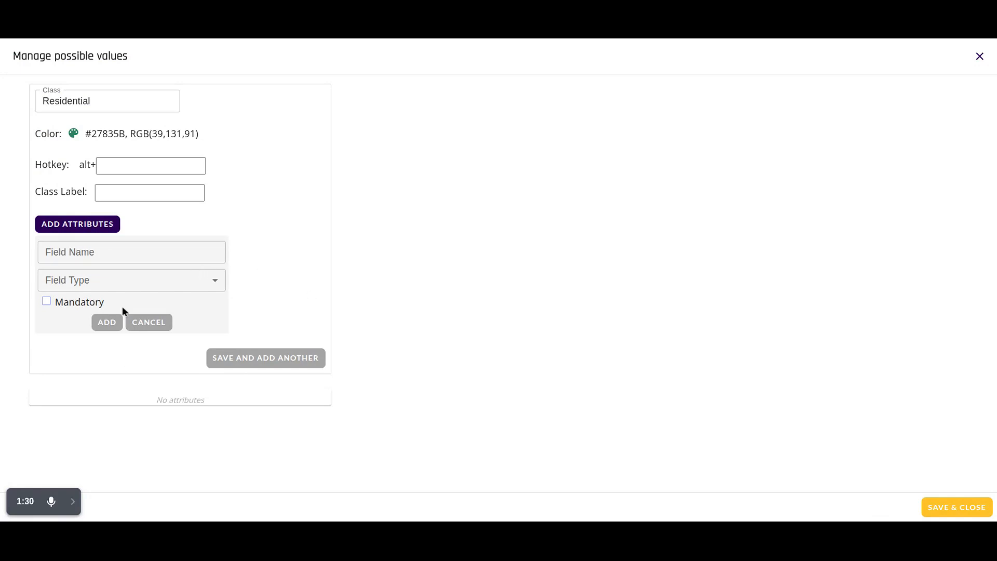
pyautogui.click(119, 254)
pyautogui.write('Type')
pyautogui.click(108, 279)
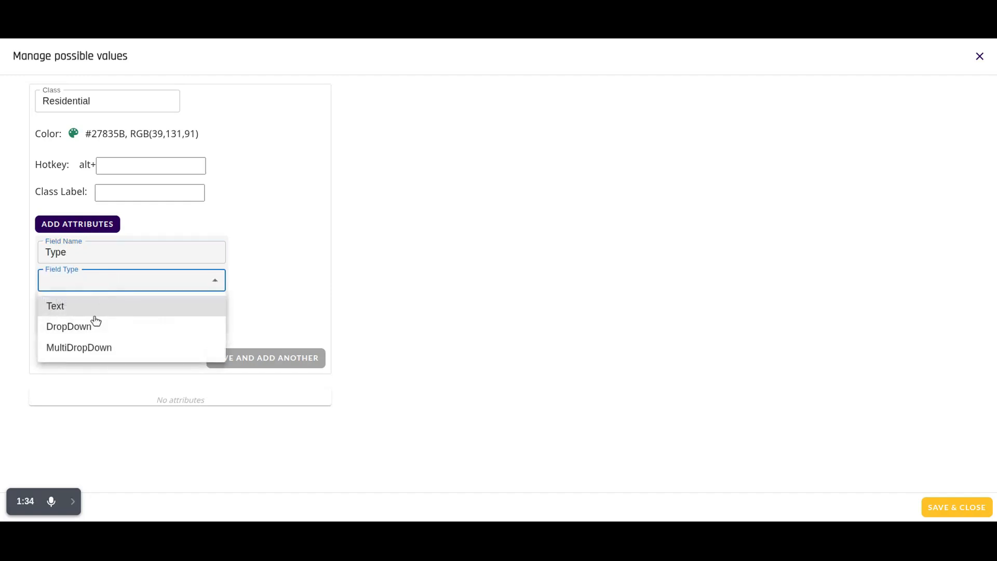
pyautogui.click(95, 326)
pyautogui.click(92, 330)
pyautogui.hotkey('ctrl', 'v')
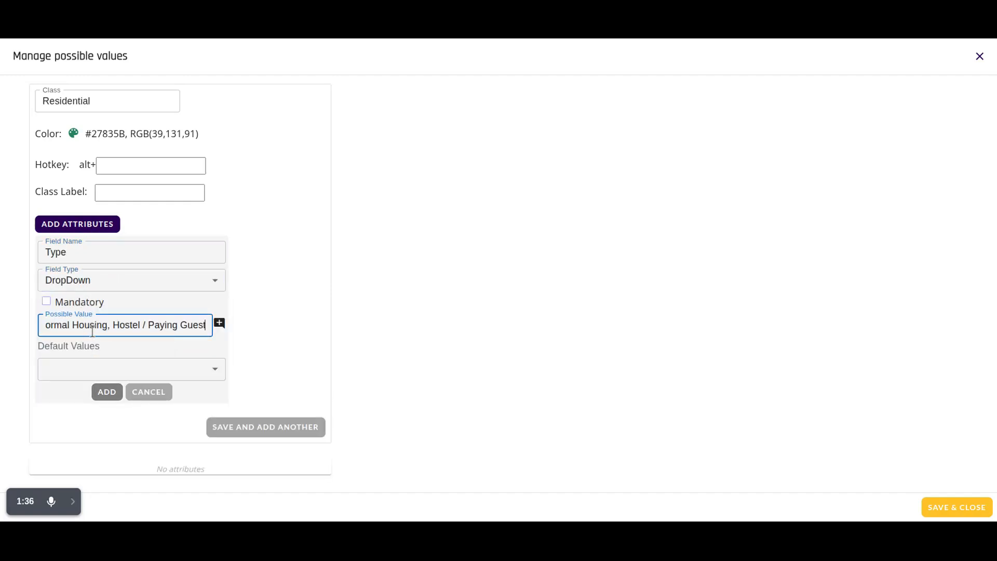
pyautogui.click(115, 395)
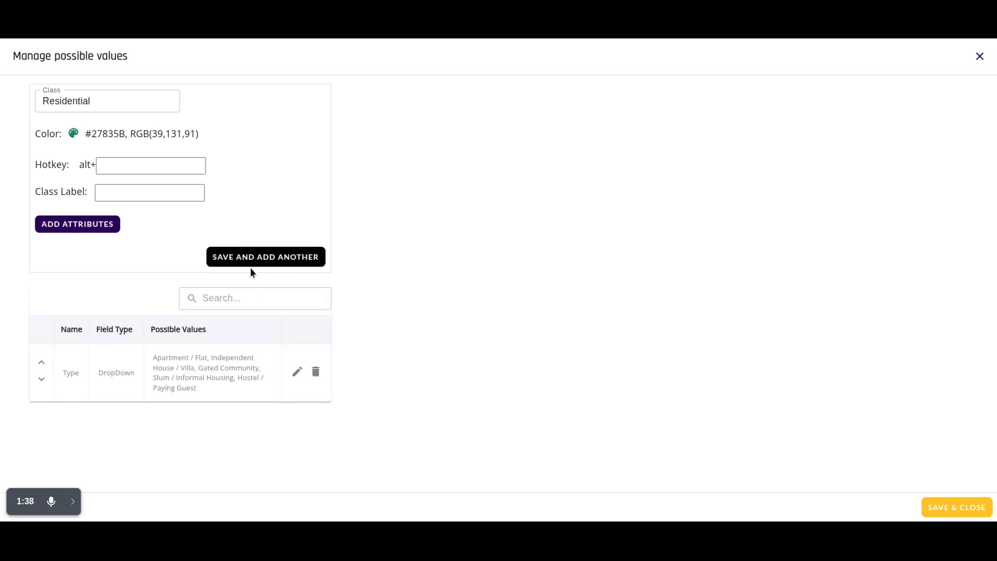
pyautogui.click(245, 263)
# Start a second class named Commercial and give it an attribute with the field name "Type".
pyautogui.click(87, 109)
pyautogui.write('Commerci')
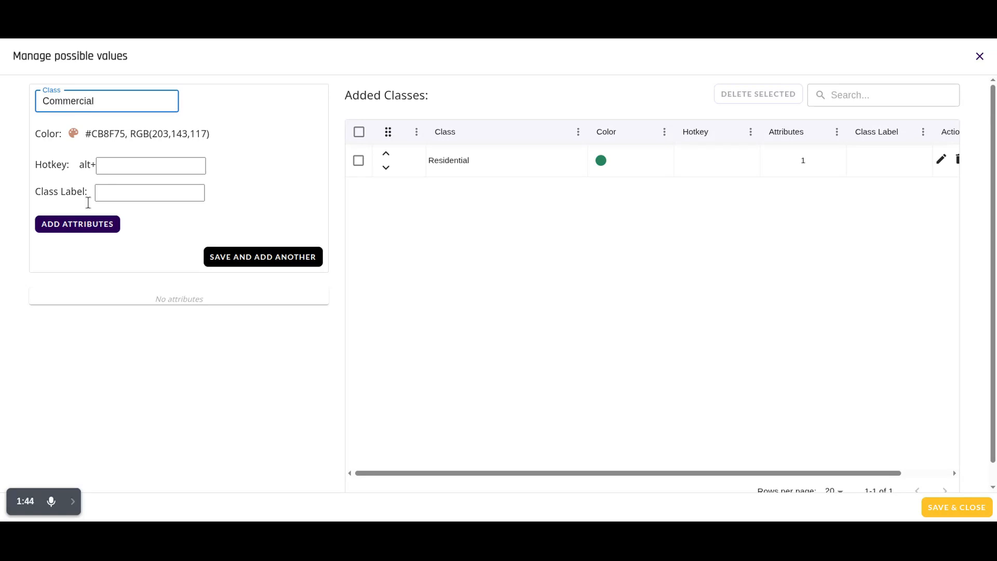
pyautogui.click(83, 225)
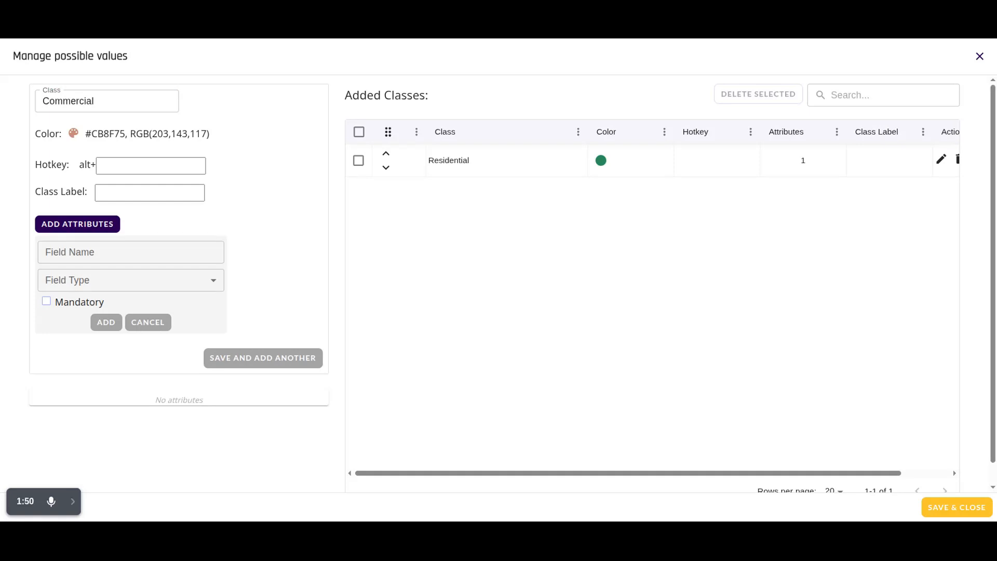
pyautogui.click(103, 258)
pyautogui.write('Type')
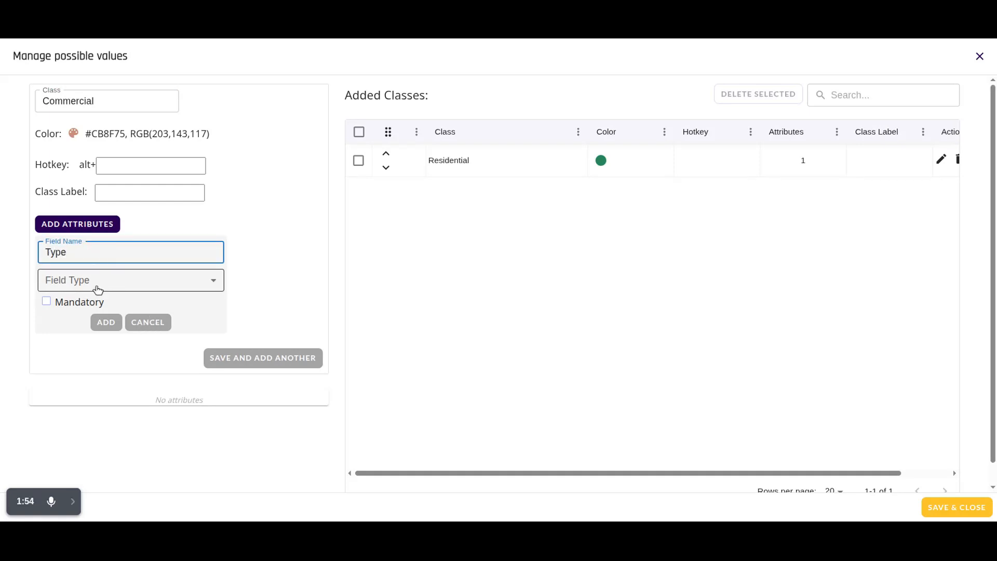
# Make the Commercial attribute a DropDown with pasted values ending in Mall / Shopping Complex, add it, and save the class list.
pyautogui.click(97, 289)
pyautogui.click(89, 327)
pyautogui.click(85, 322)
pyautogui.hotkey('ctrl', 'v')
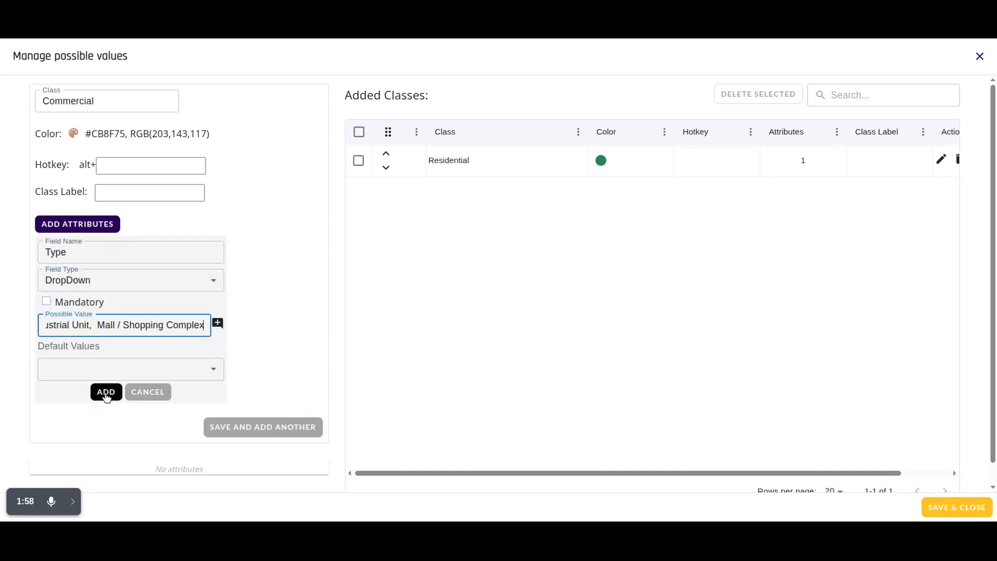
pyautogui.click(106, 394)
pyautogui.click(289, 257)
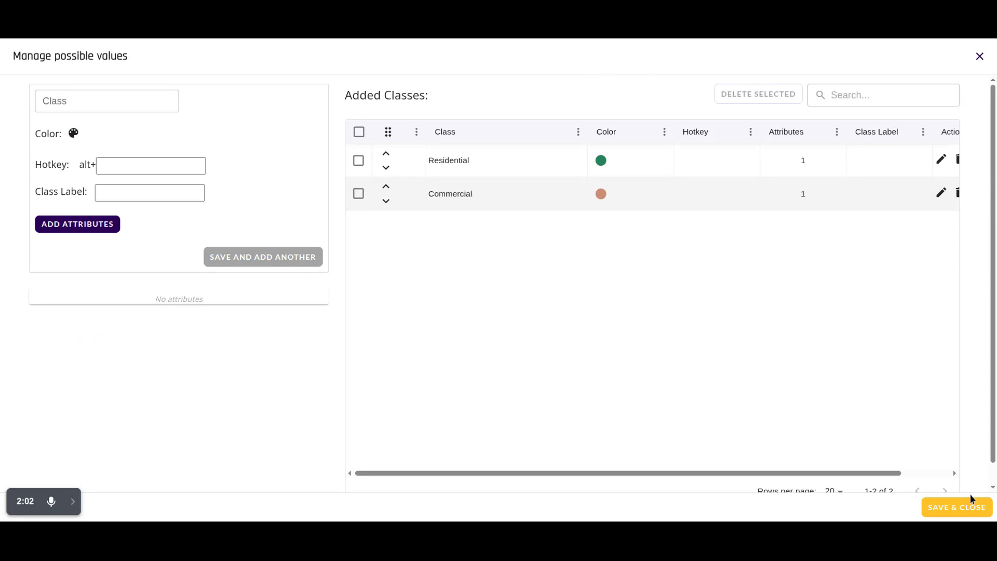
pyautogui.click(956, 507)
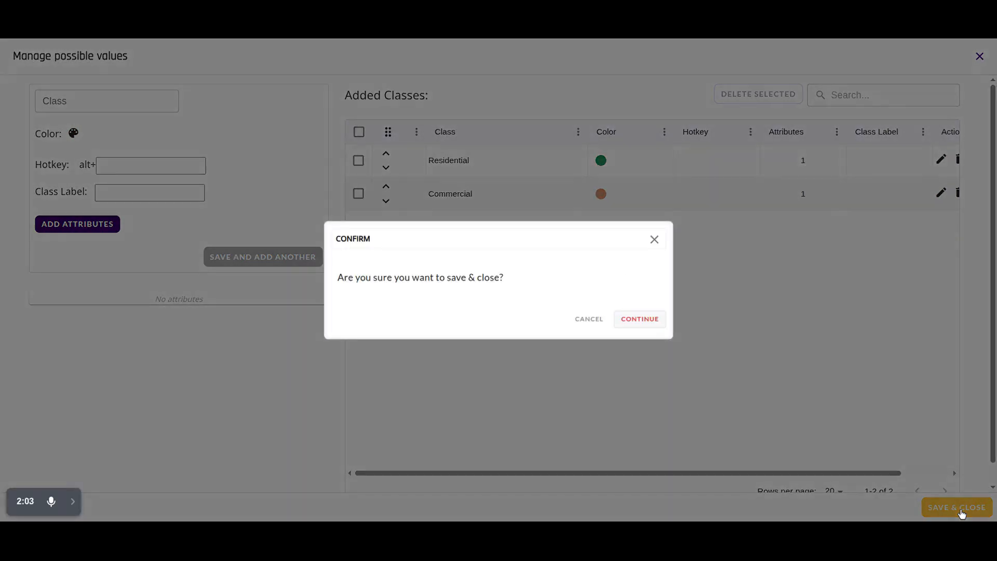
pyautogui.click(663, 321)
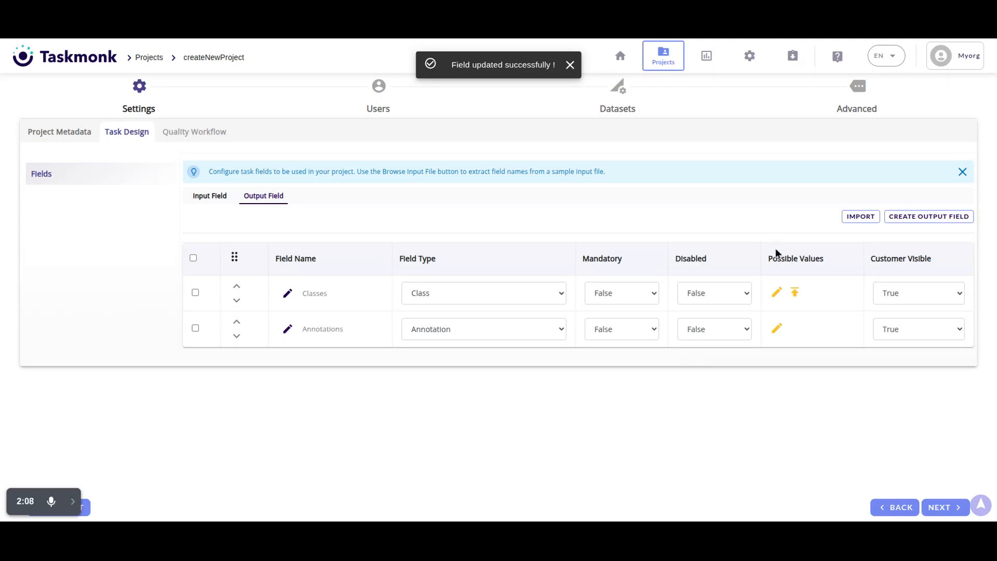
# Review the file import options for classes and attributes without importing anything.
pyautogui.click(796, 295)
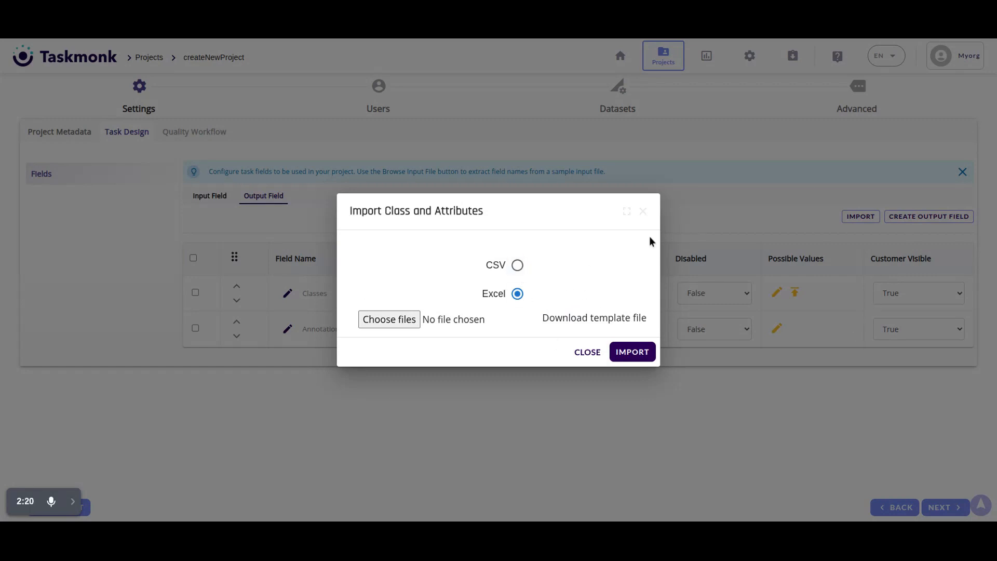
pyautogui.click(589, 354)
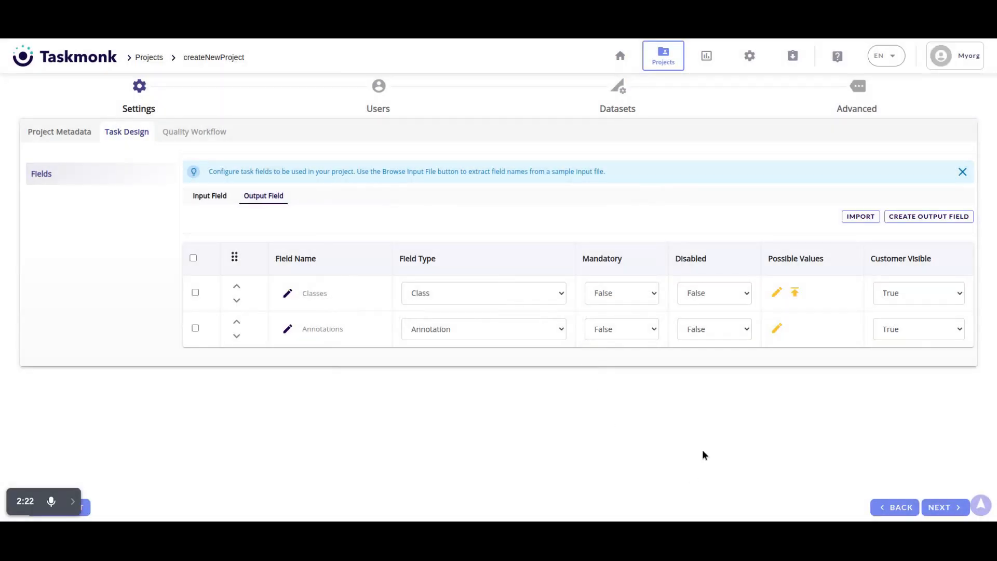
# Add an execution level named "Qc" at Level 2 to the project's quality workflow.
pyautogui.click(946, 512)
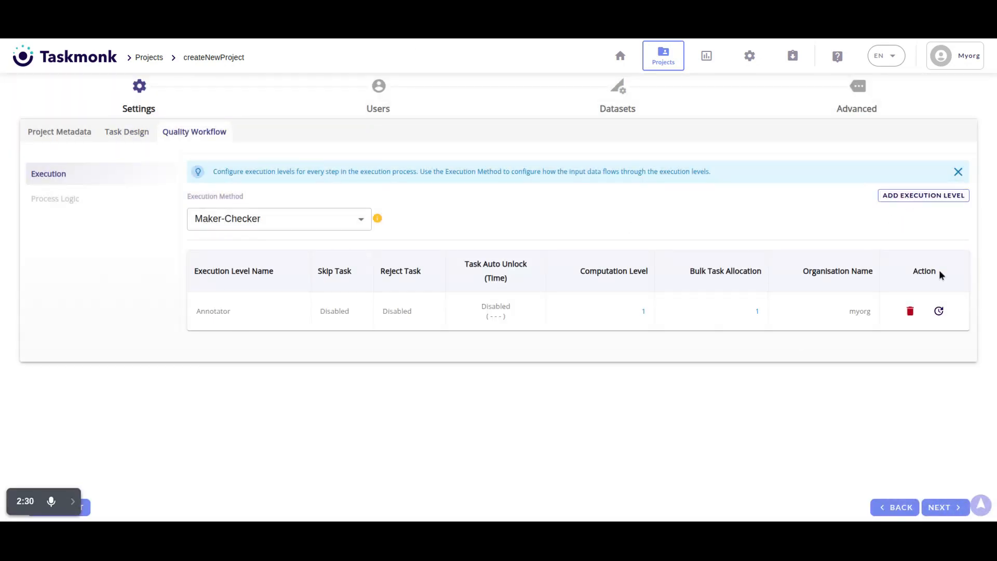
pyautogui.click(910, 195)
pyautogui.click(388, 190)
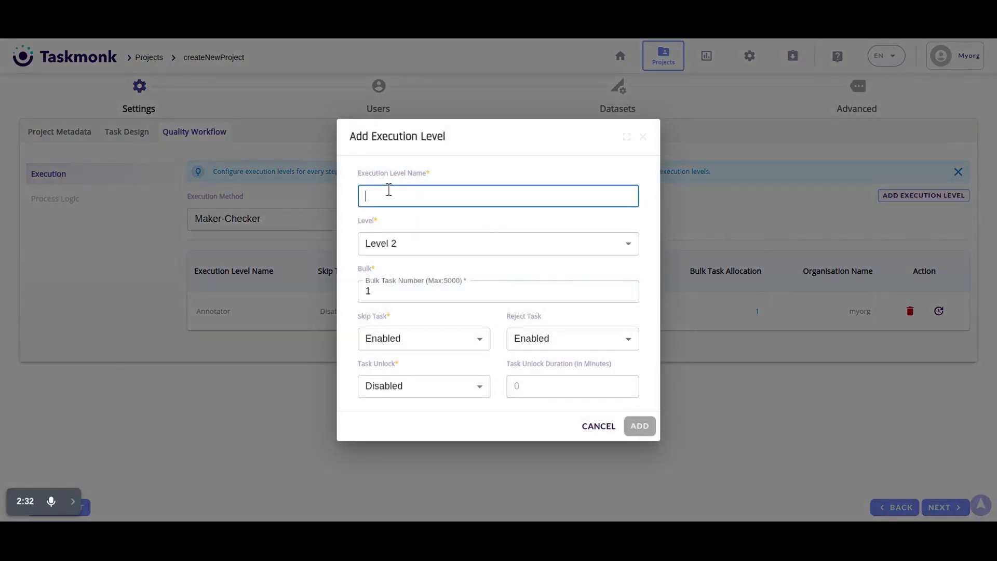
pyautogui.write('Qc')
pyautogui.click(638, 425)
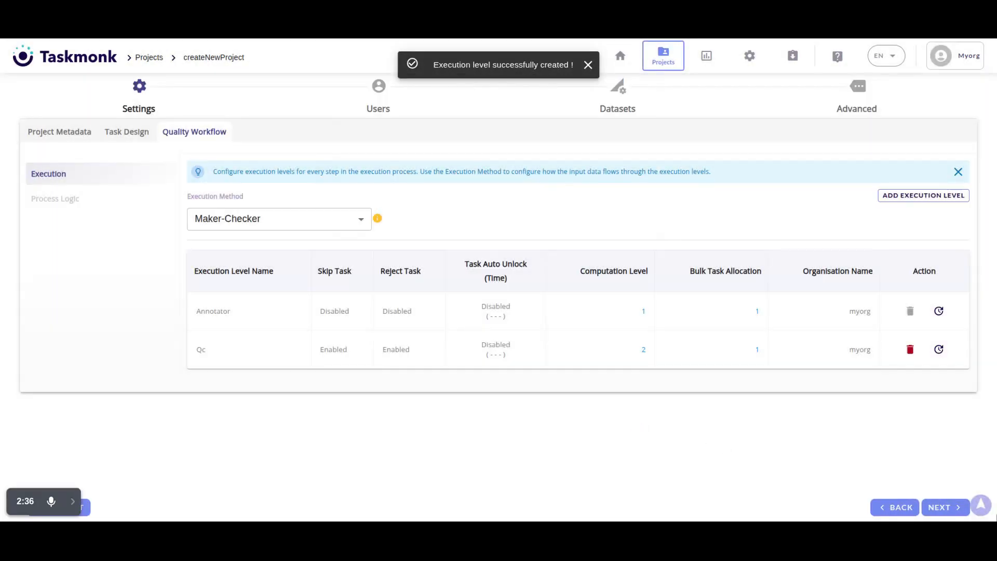
# Continue past the process logic without adding rules and expand the Annotation Settings in the project's advanced settings.
pyautogui.click(944, 506)
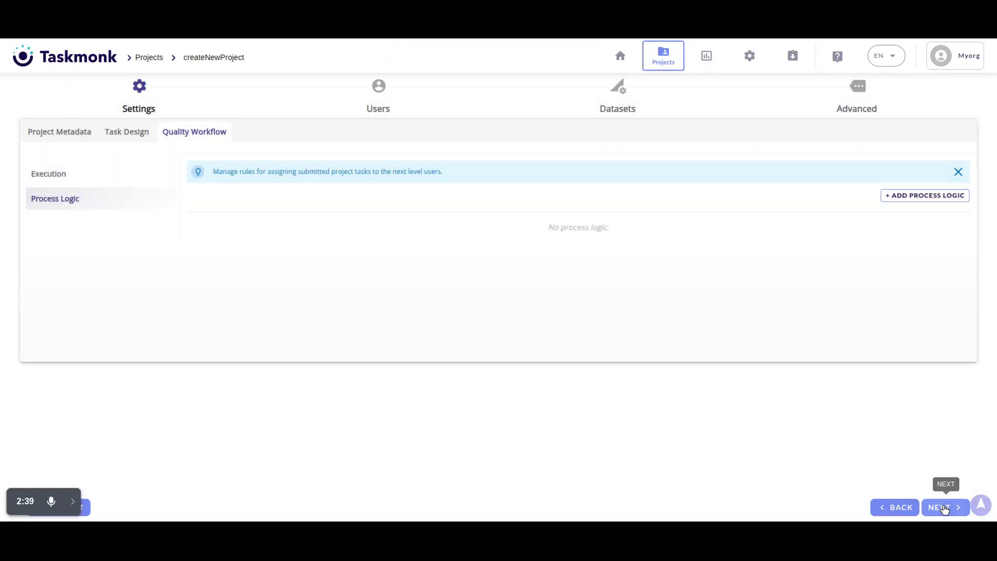
pyautogui.click(944, 507)
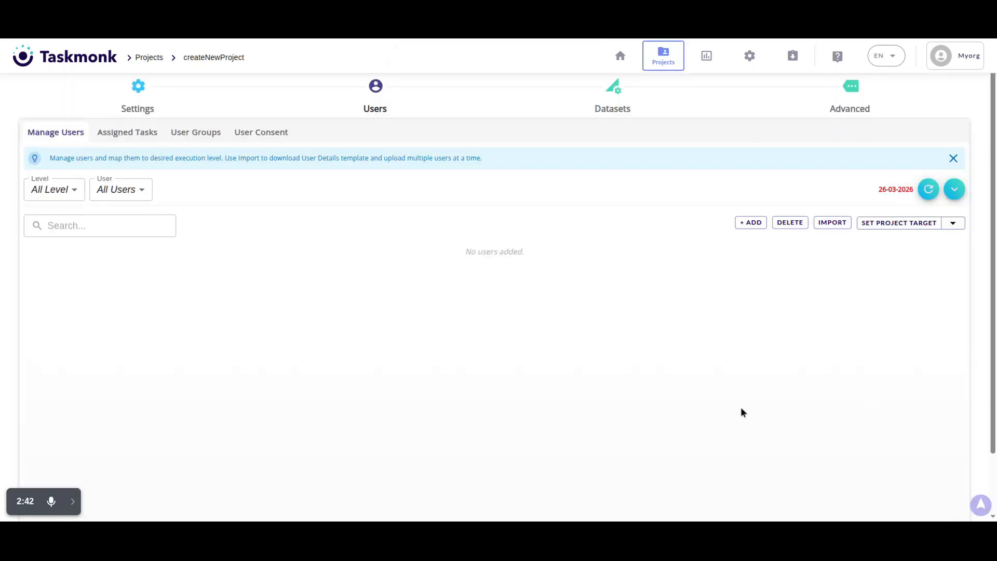
pyautogui.click(847, 98)
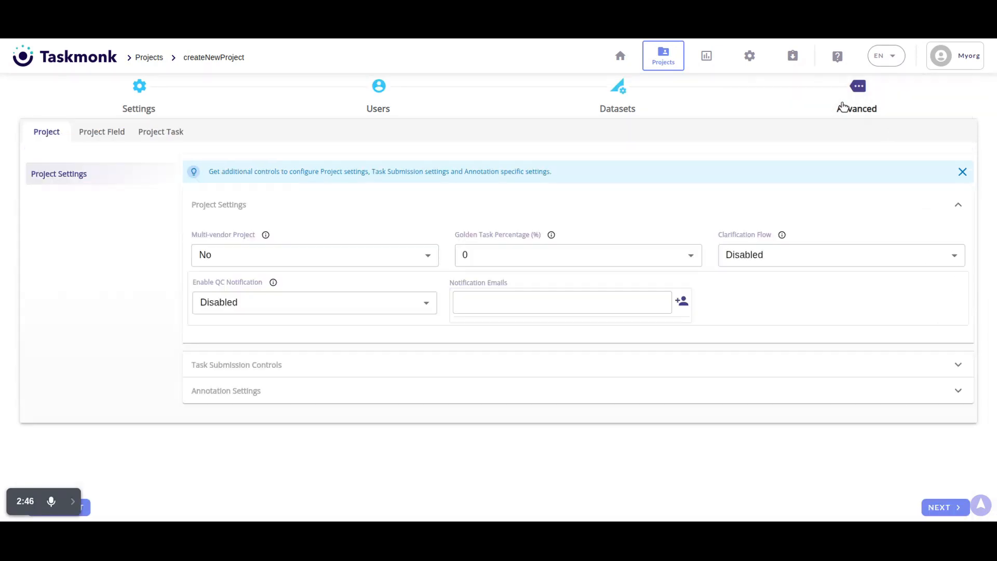
pyautogui.click(201, 393)
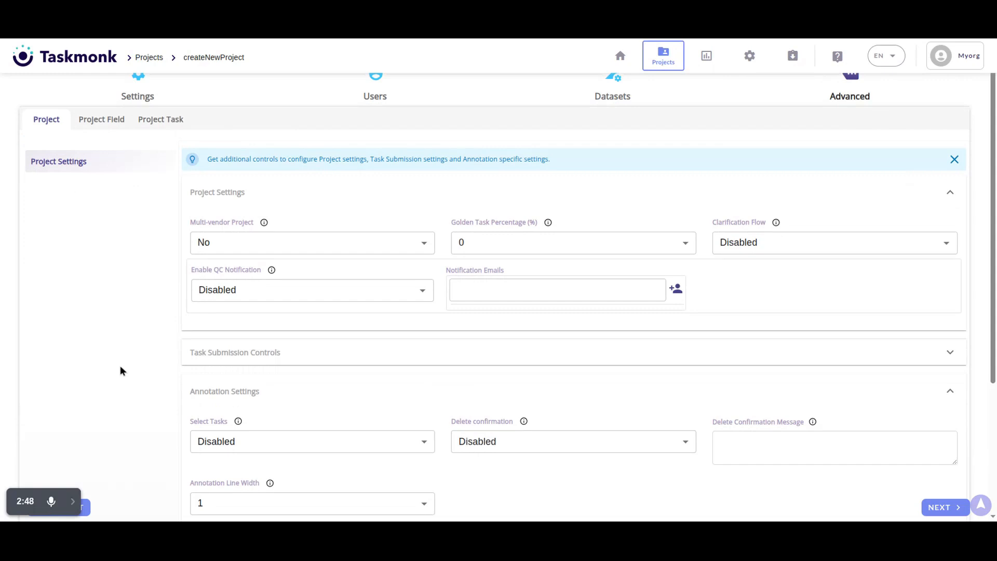
# Paste the JSON list of base map URLs, starting with the esri entry, into the Geo-Tagging Configuration and save the project settings.
pyautogui.scroll(-4, 121, 366)
pyautogui.click(229, 430)
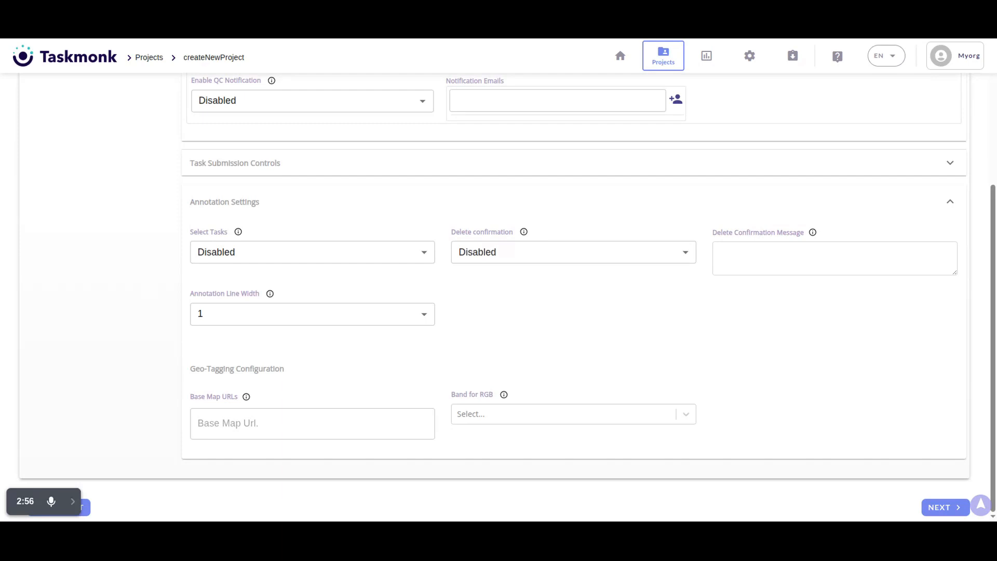
pyautogui.click(332, 415)
pyautogui.hotkey('ctrl', 'v')
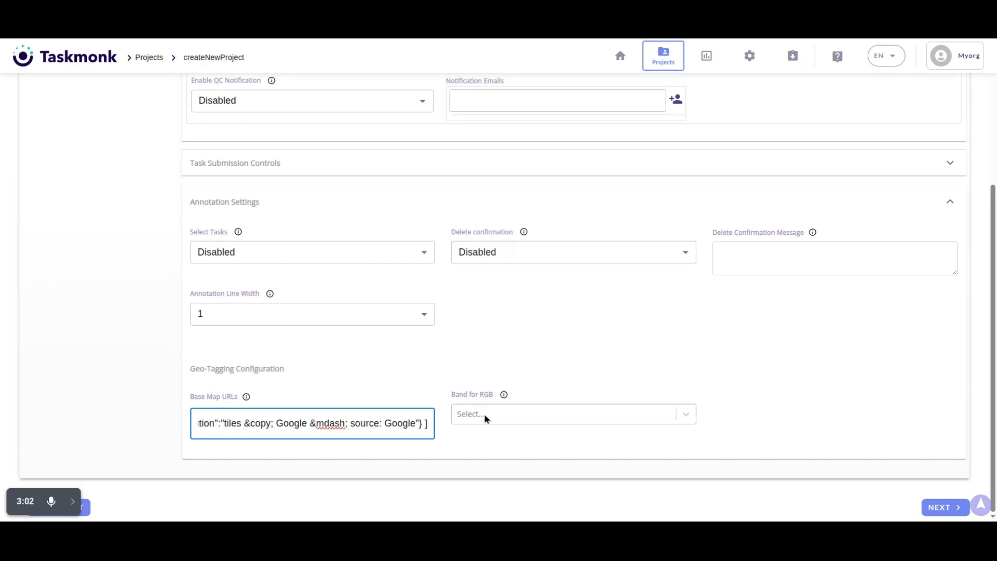
pyautogui.click(504, 414)
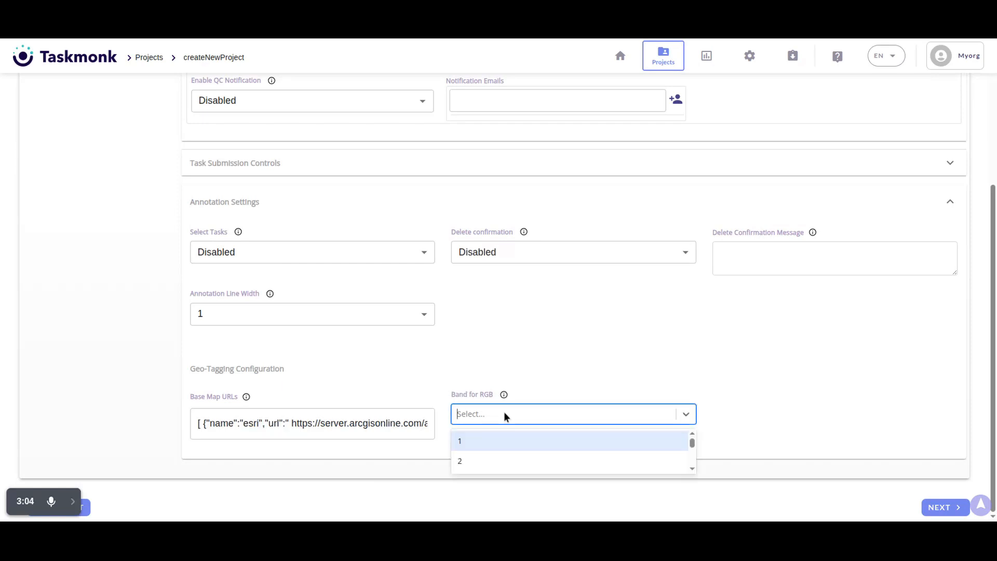
pyautogui.click(563, 374)
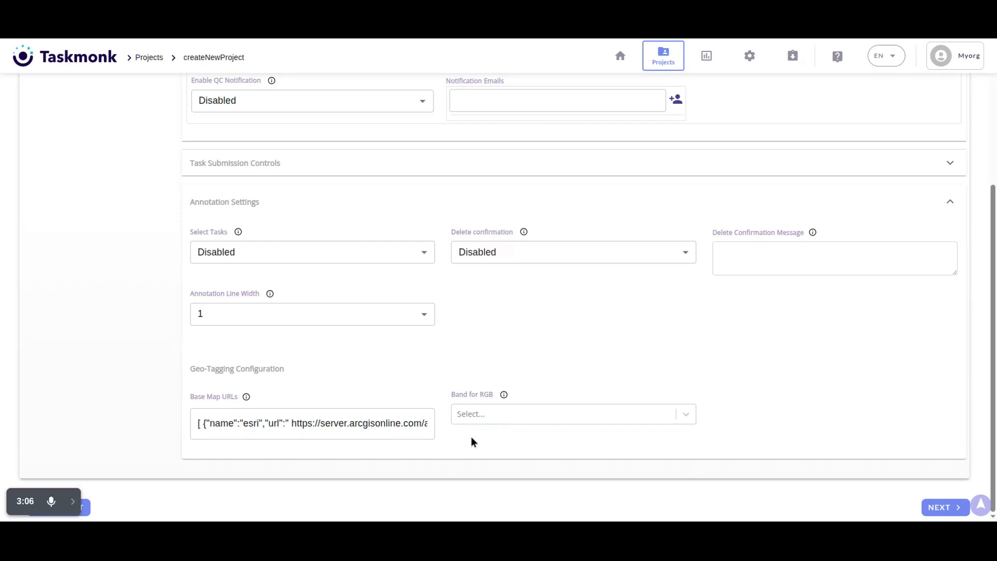
pyautogui.scroll(4, 519, 399)
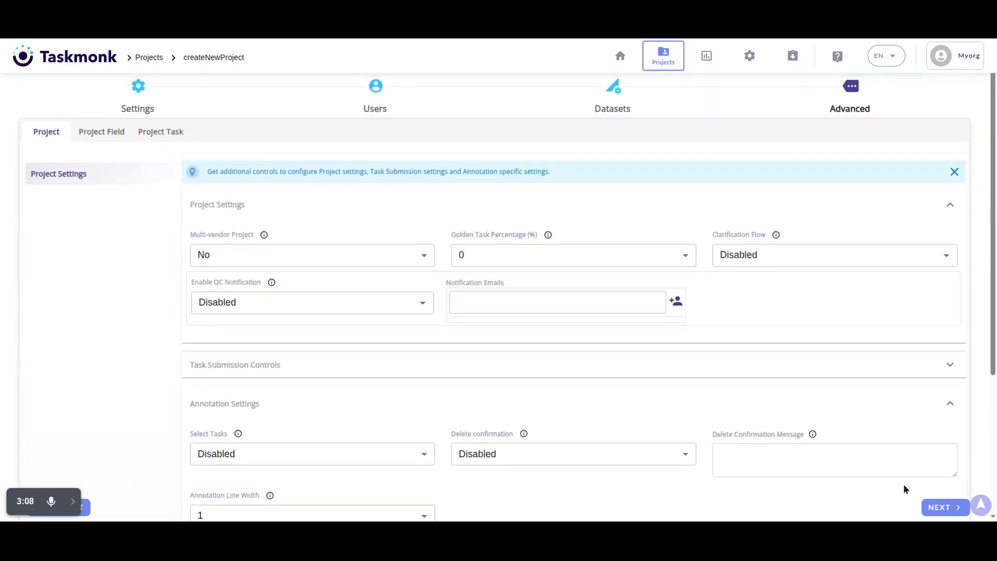
pyautogui.scroll(-4, 568, 423)
pyautogui.click(942, 506)
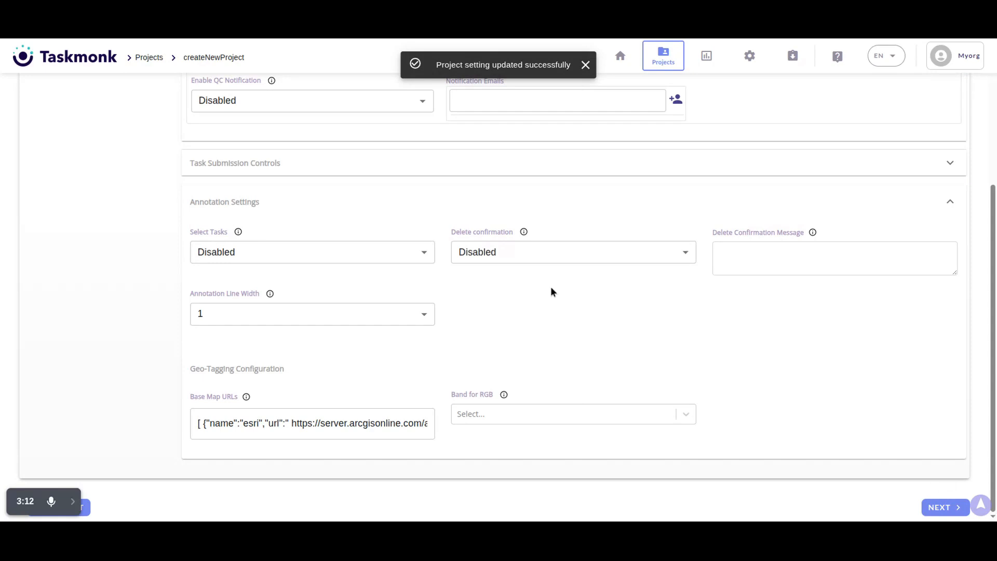
# Add Admin as the L1 user and QC as the L2 user of the project, and return to the user list.
pyautogui.click(380, 94)
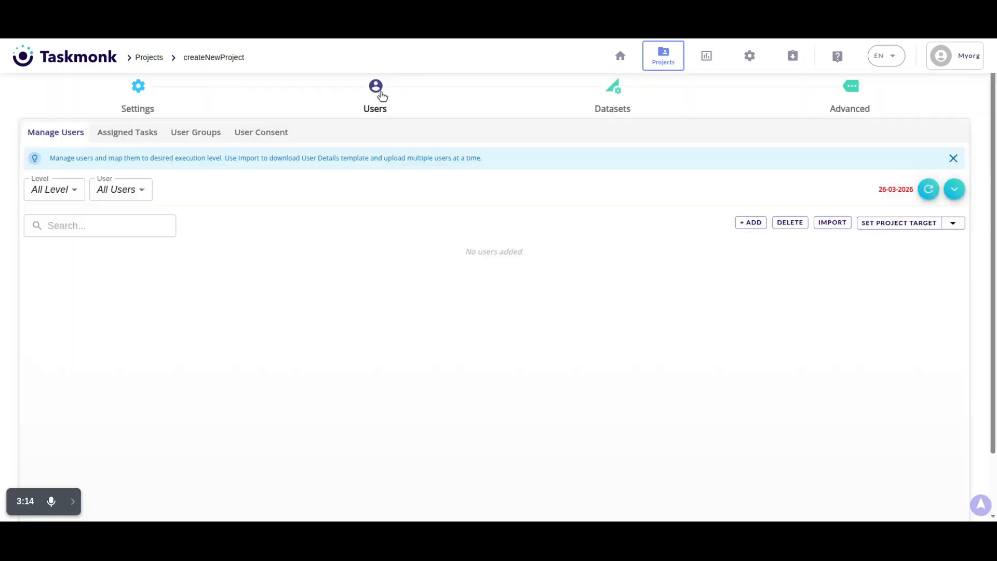
pyautogui.click(750, 223)
pyautogui.click(92, 191)
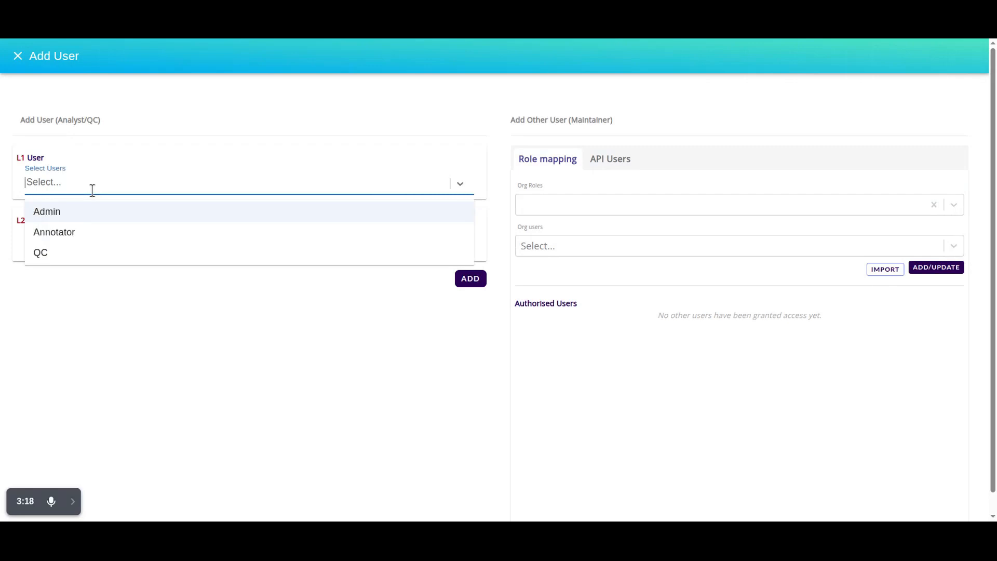
pyautogui.click(88, 208)
pyautogui.click(73, 252)
pyautogui.click(76, 297)
pyautogui.click(465, 279)
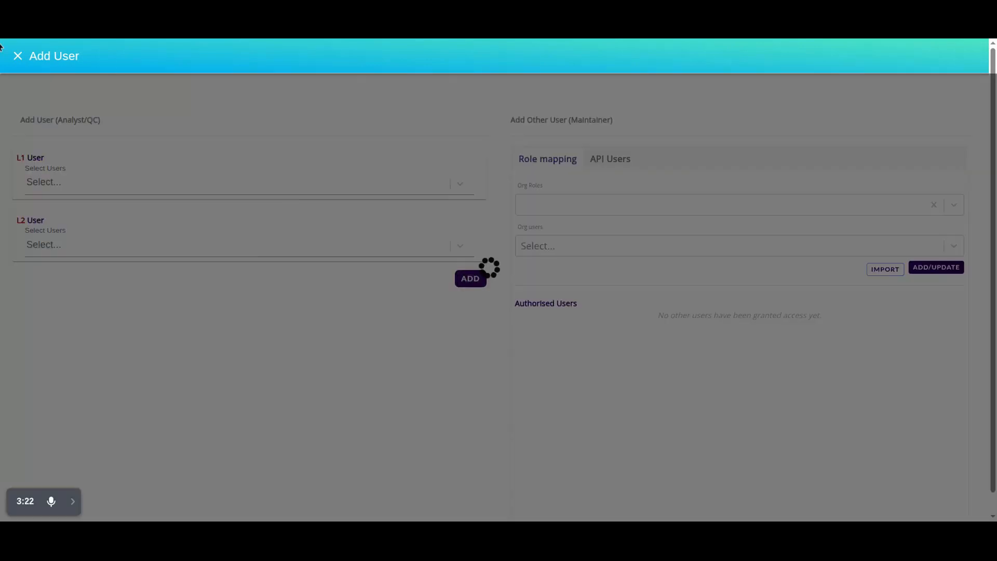
pyautogui.click(20, 55)
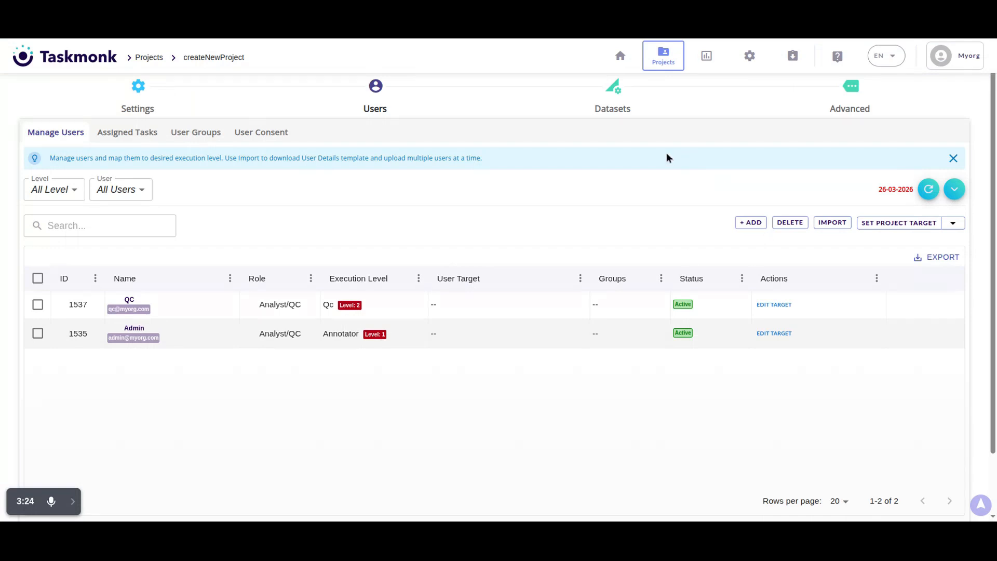
# Add a dataset batch named "Geo1" with priority 1.
pyautogui.click(614, 106)
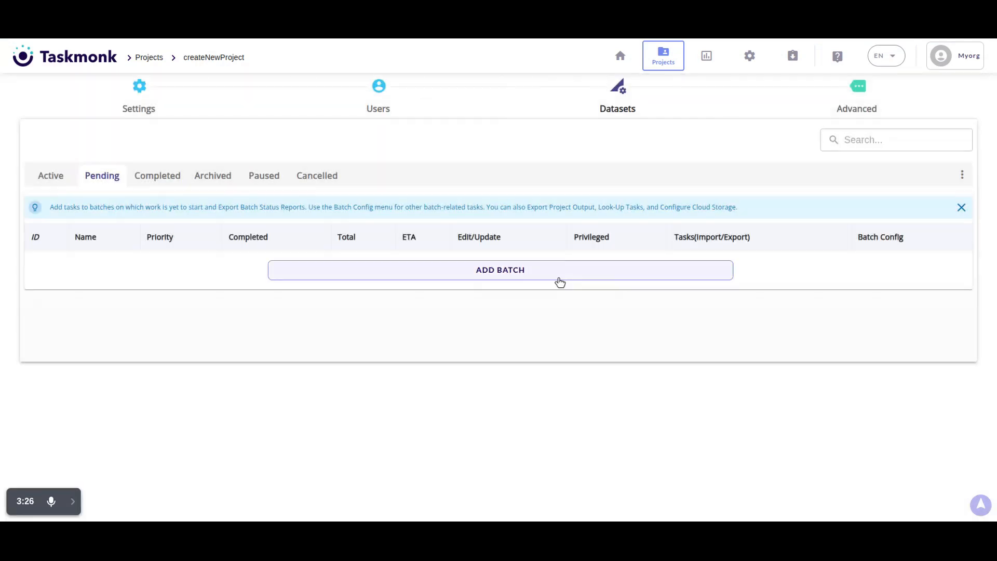
pyautogui.click(556, 273)
pyautogui.click(474, 216)
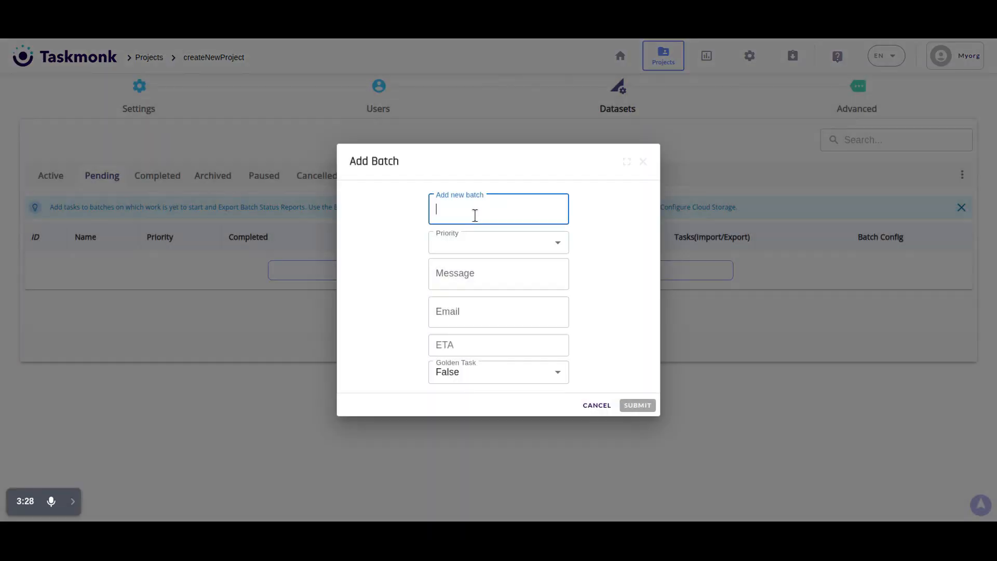
pyautogui.write('Geo1')
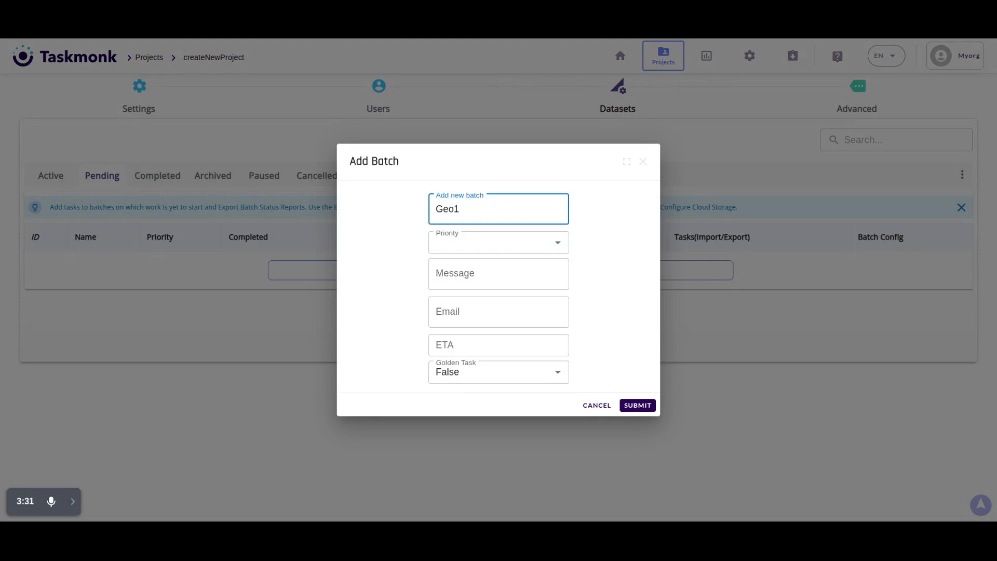
pyautogui.click(474, 248)
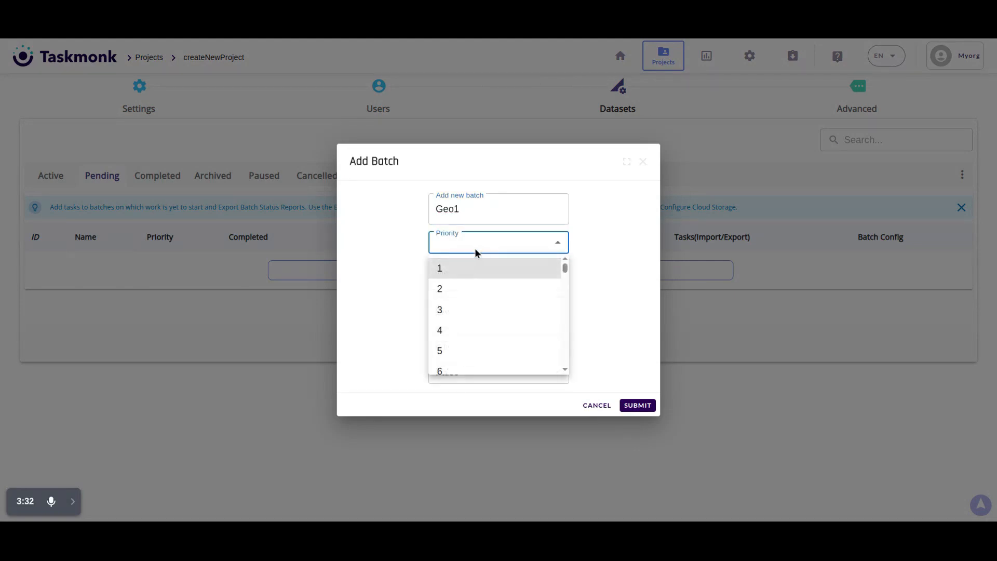
pyautogui.click(456, 274)
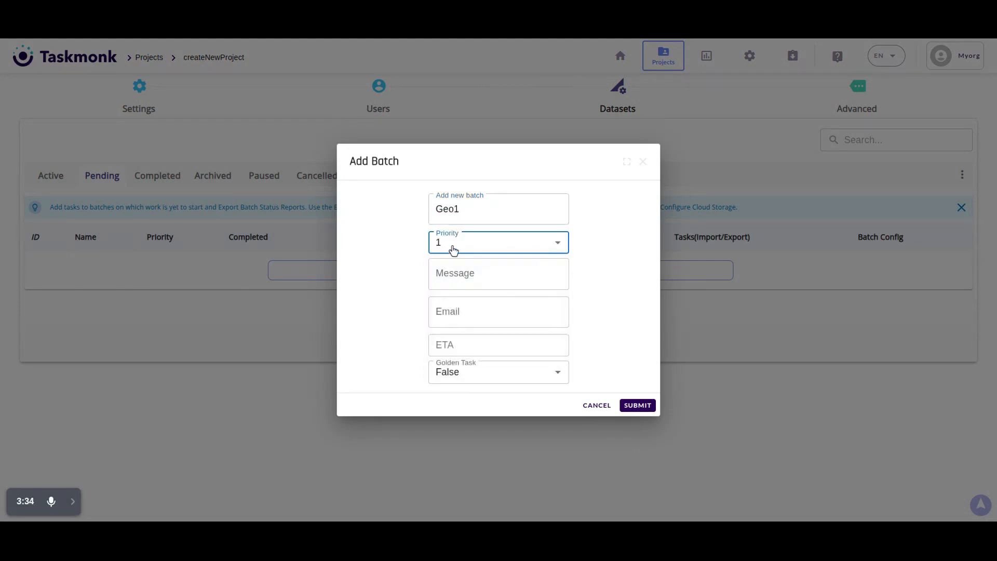
pyautogui.click(648, 405)
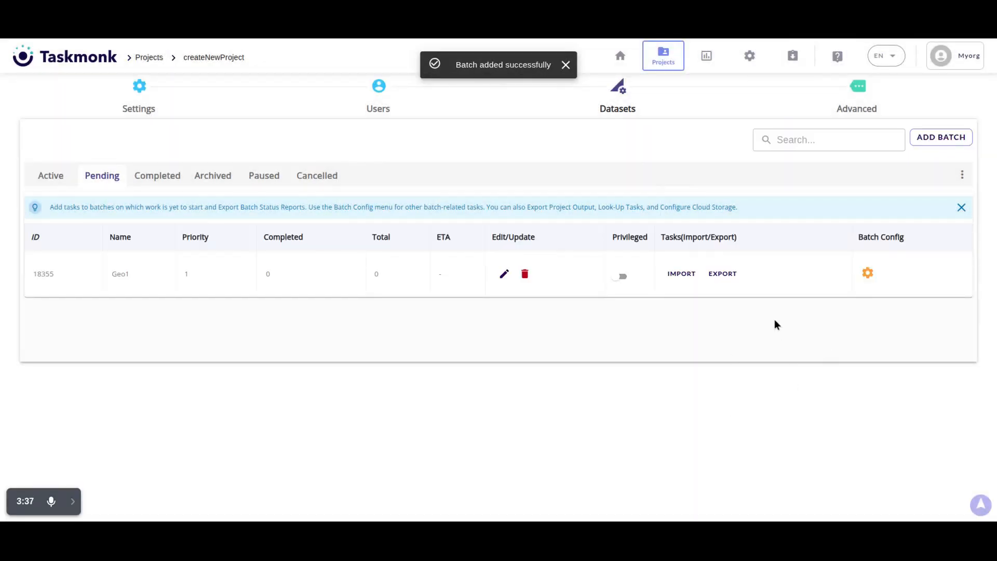
# Import the Batch_19057 task file into the Geo1 batch in CSV format, without splitting it into multiple batches.
pyautogui.click(675, 274)
pyautogui.click(572, 238)
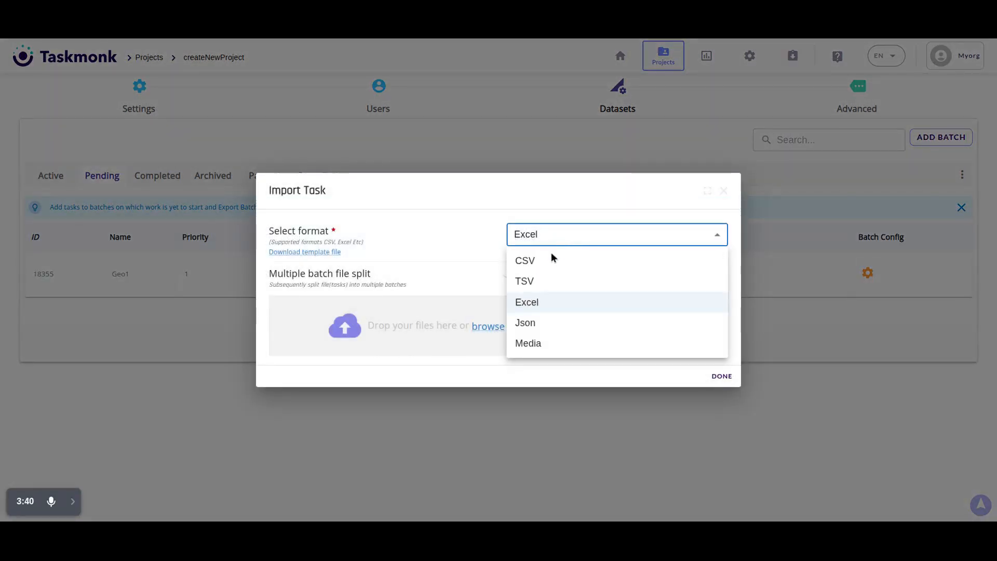
pyautogui.click(545, 261)
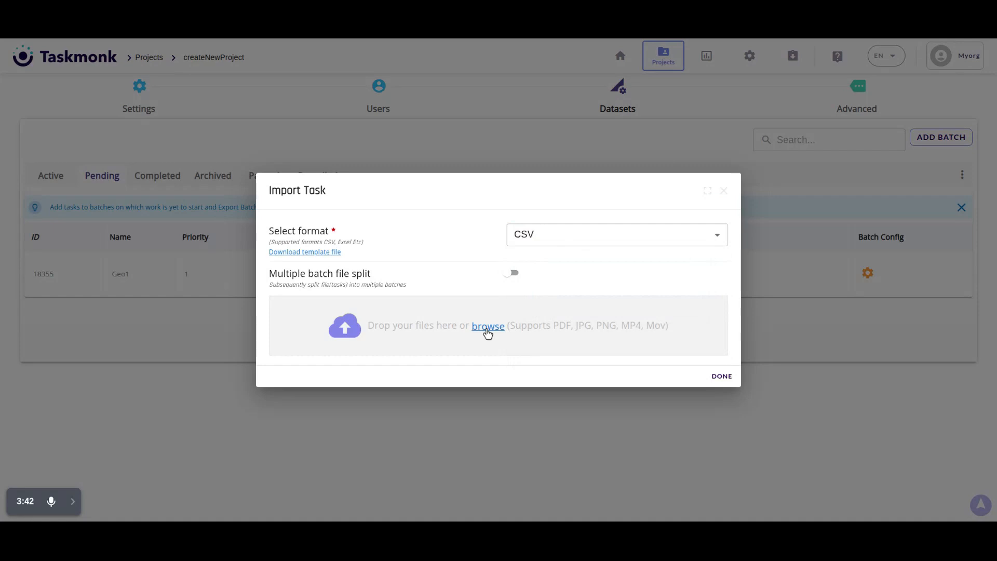
pyautogui.click(488, 326)
pyautogui.click(699, 330)
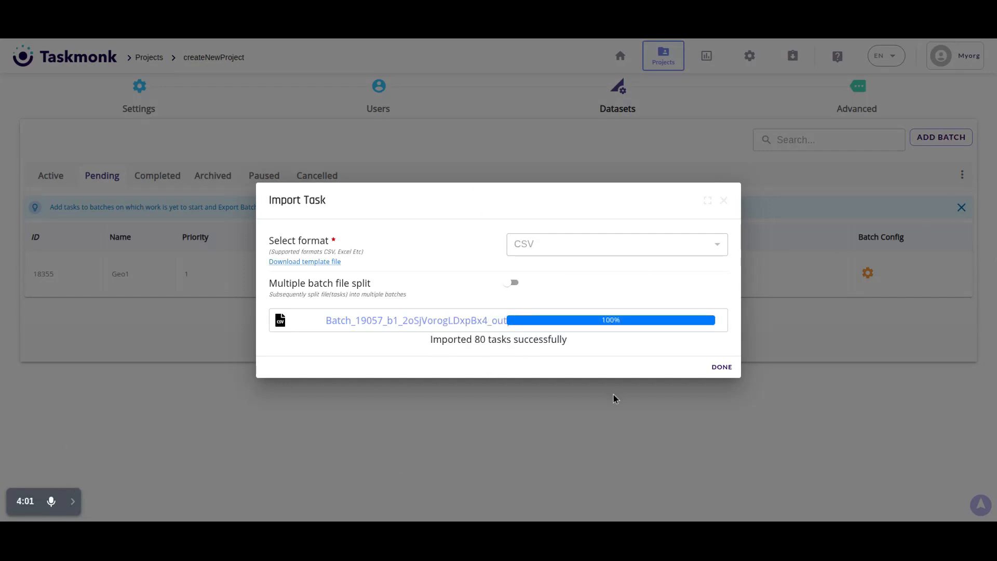
pyautogui.click(722, 367)
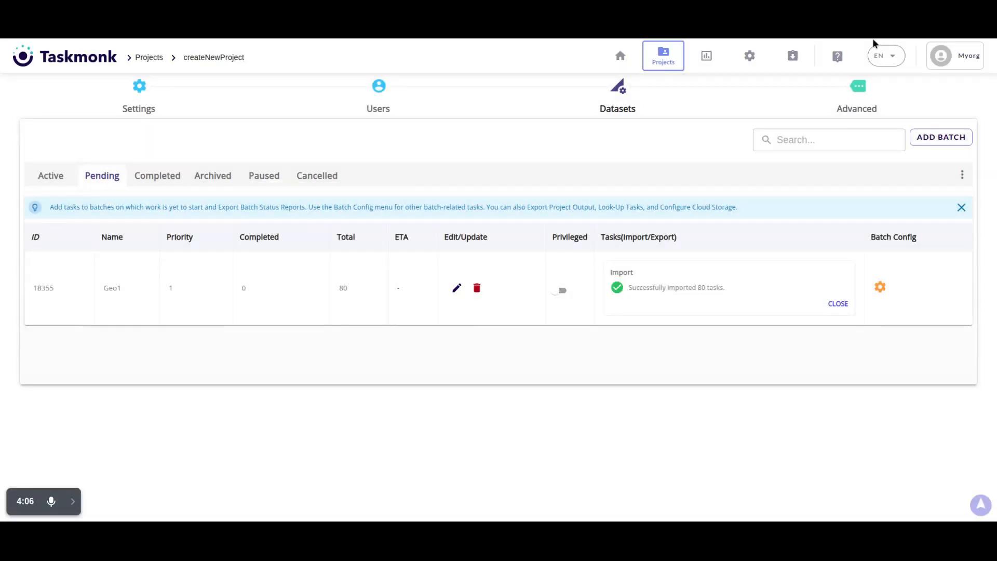
# Find the Geofencing project in My Tasks by searching "geo" and get its tasks.
pyautogui.click(790, 63)
pyautogui.click(894, 99)
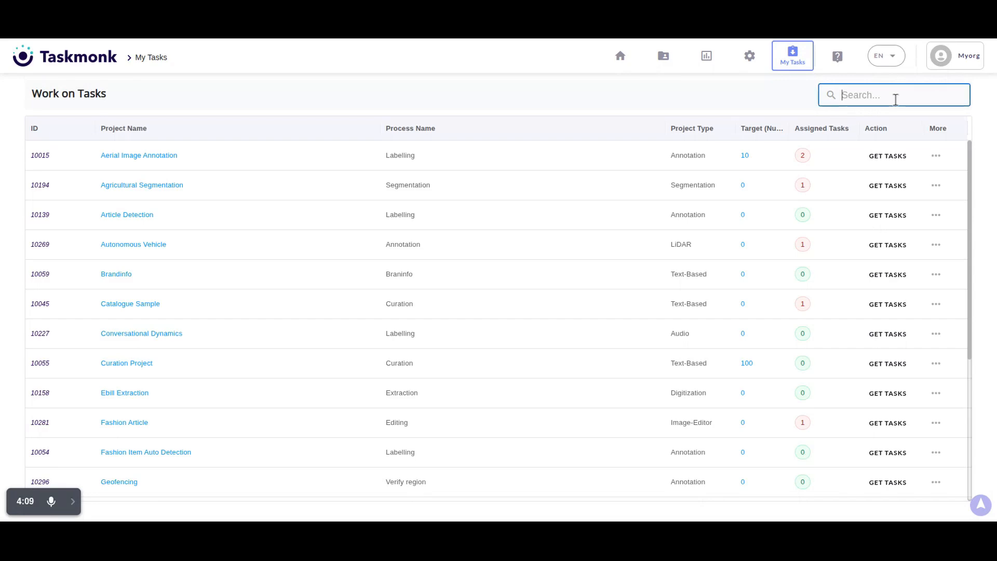
pyautogui.write('geo')
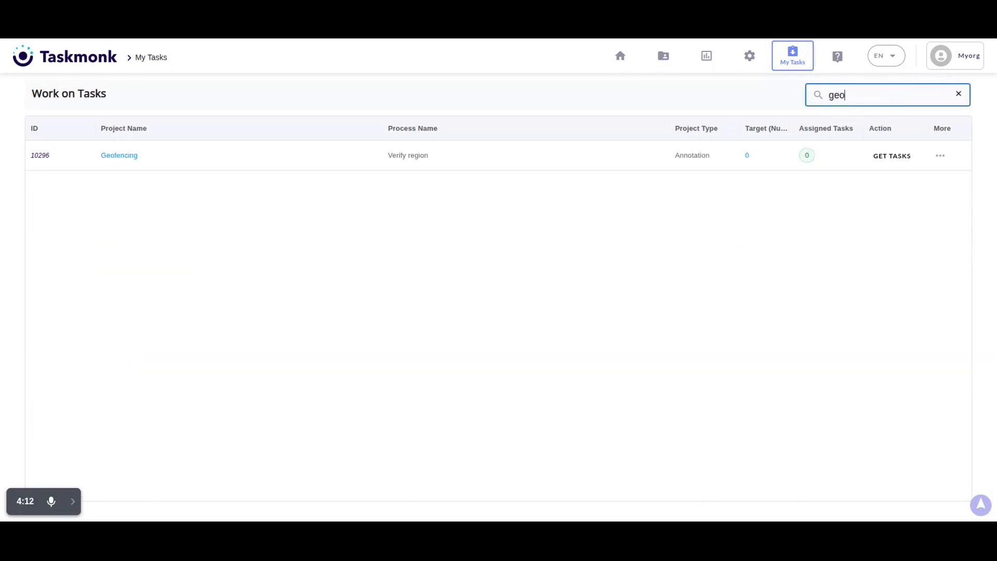
pyautogui.click(898, 162)
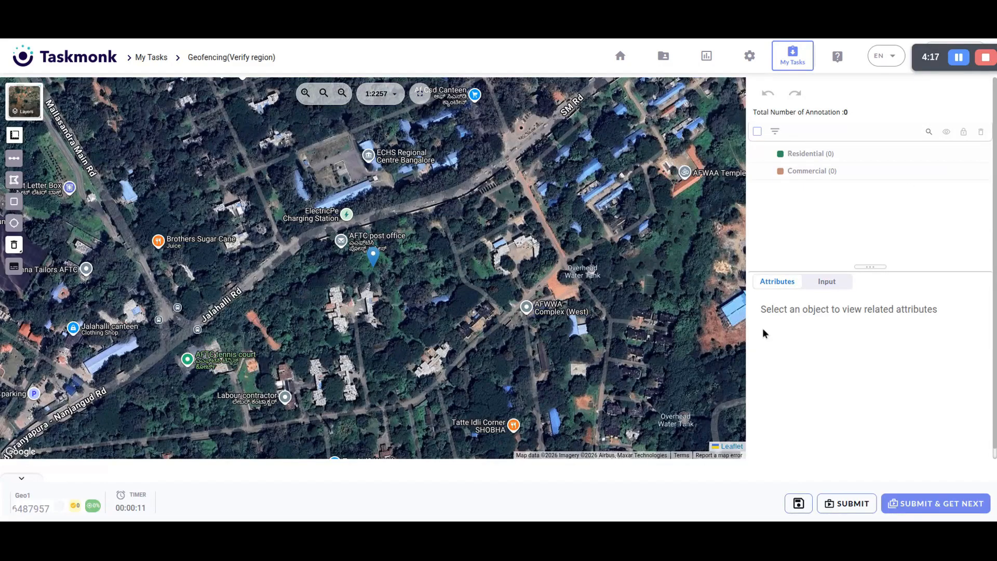
# Collapse the task submission bar below the map and set the base map layer to Google Map.
pyautogui.click(21, 477)
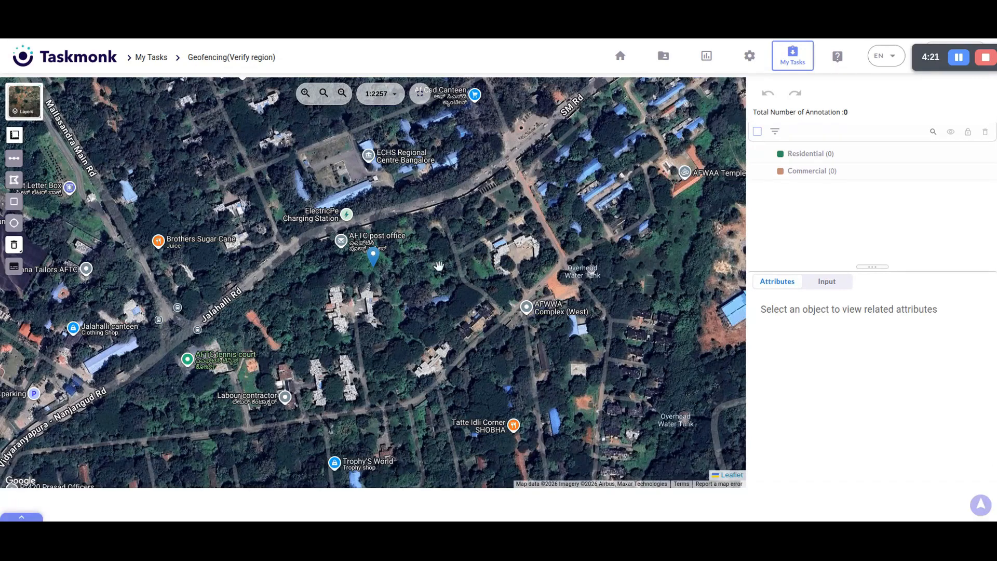
pyautogui.click(20, 99)
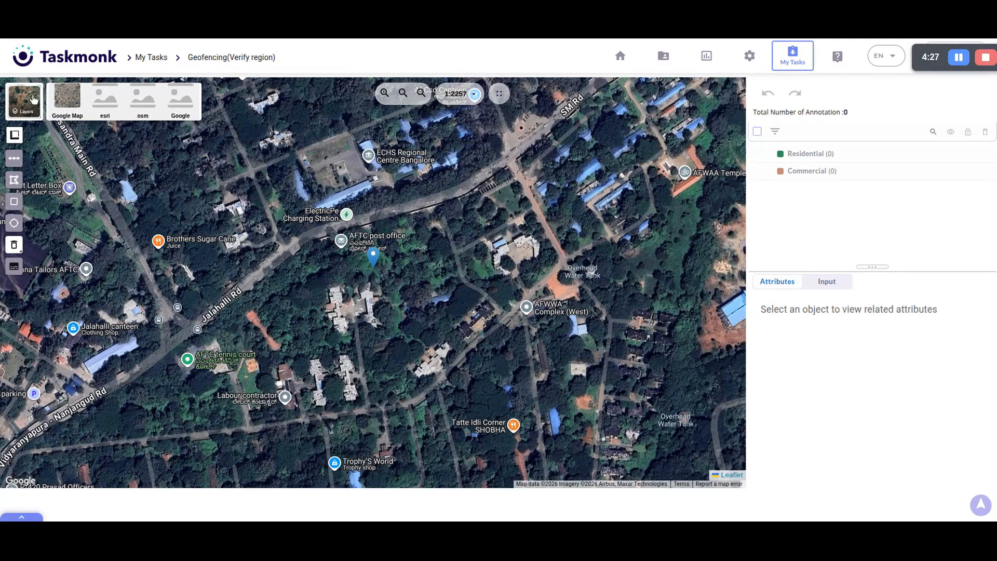
pyautogui.click(66, 101)
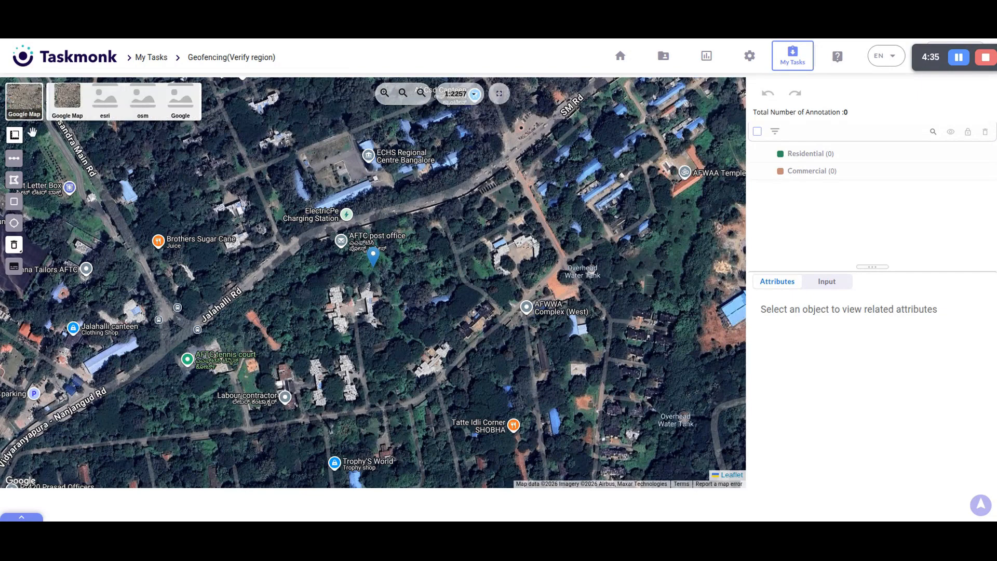
# Measure the straight-line distance from the building below ECHS Regional Centre to the road near the SM Rd junction.
pyautogui.moveTo(22, 139)
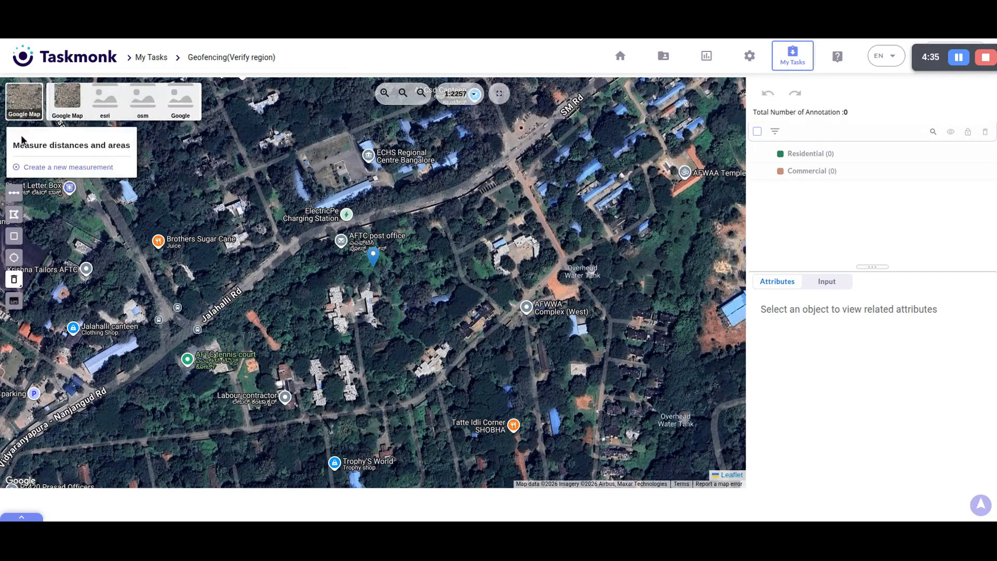
pyautogui.click(55, 169)
pyautogui.click(339, 184)
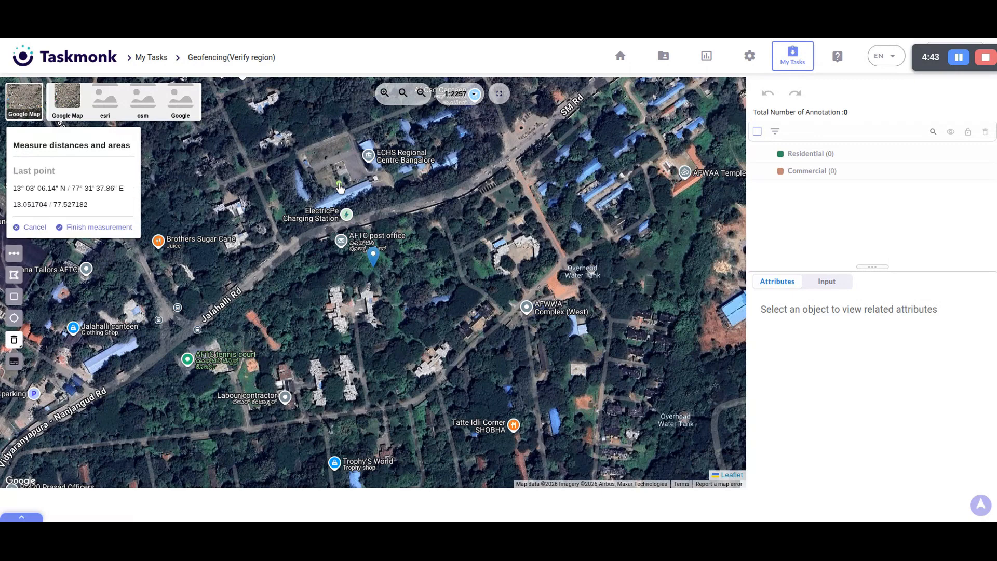
pyautogui.click(487, 174)
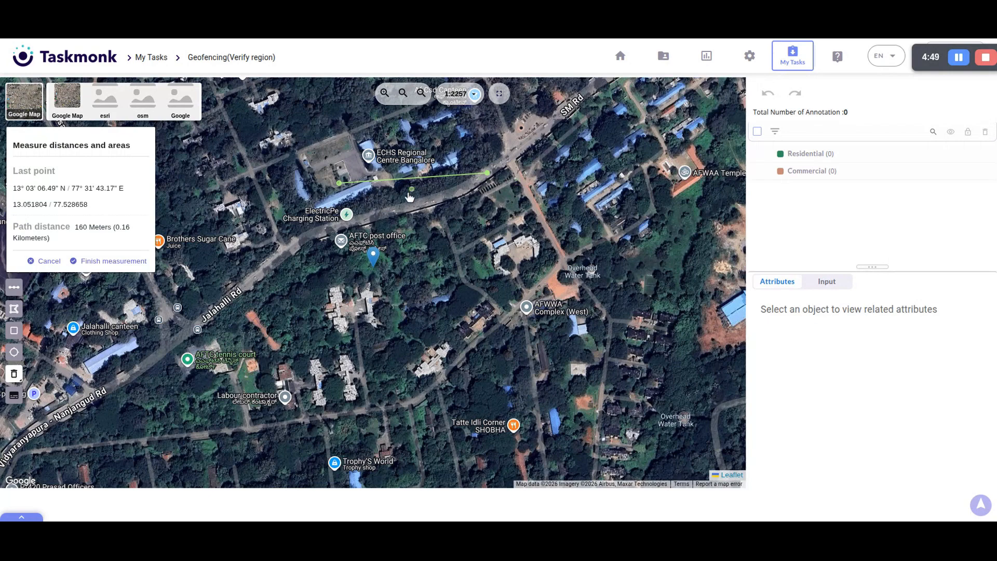
pyautogui.click(93, 262)
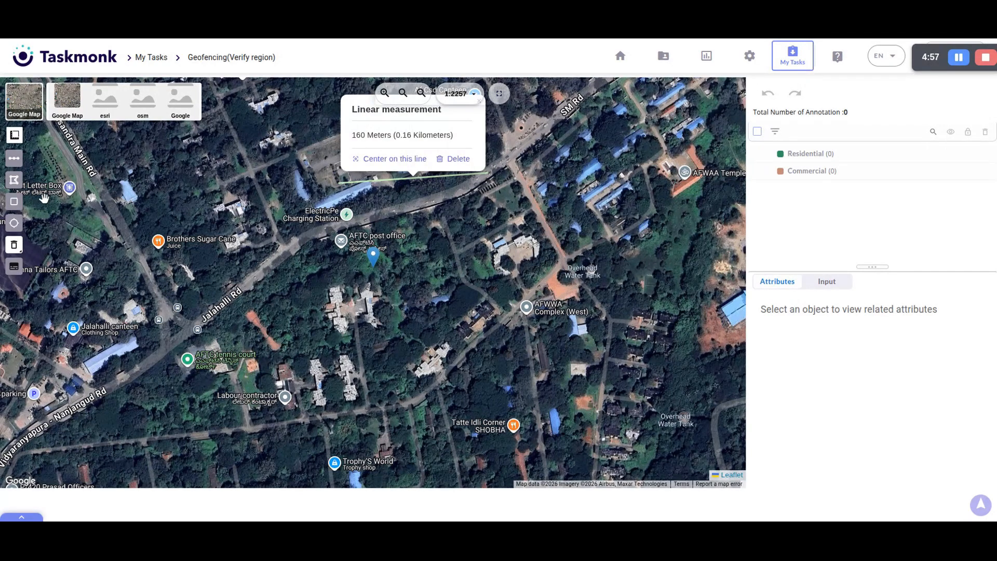
# Draw a seven-point line annotation along Jalahalli Rd from its western junction past the ElectricPe Charging Station towards SM Rd.
pyautogui.click(14, 160)
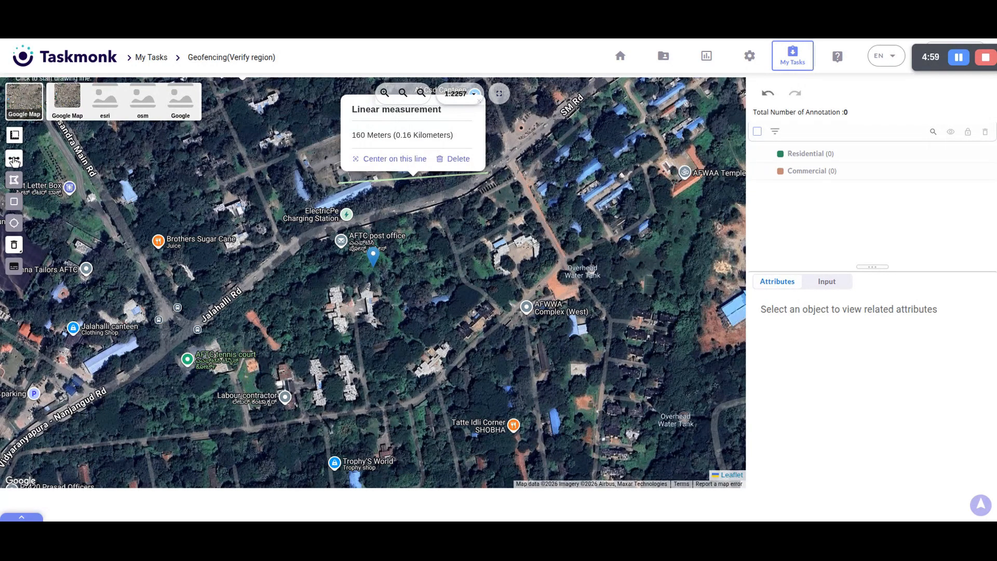
pyautogui.click(197, 316)
pyautogui.click(248, 278)
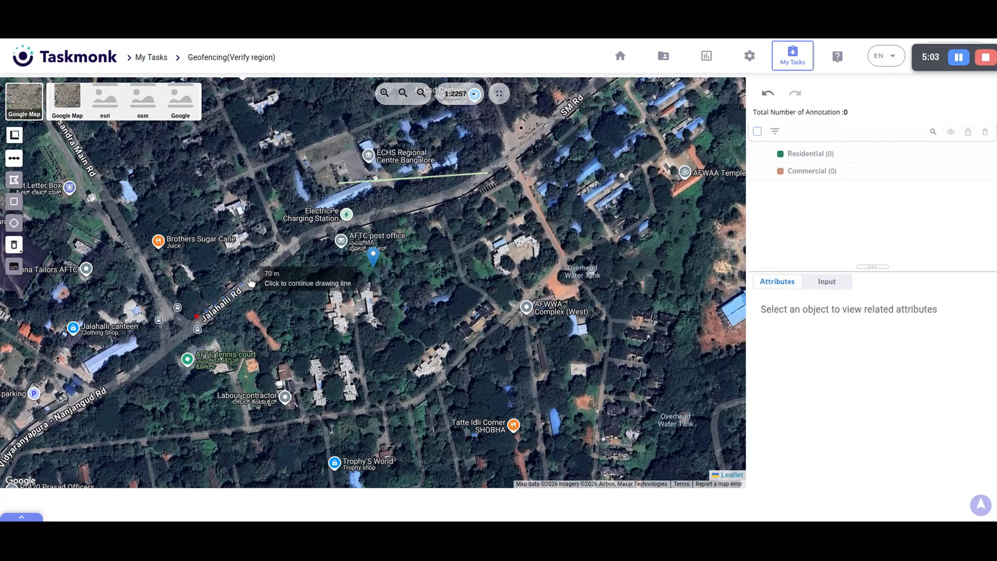
pyautogui.click(280, 246)
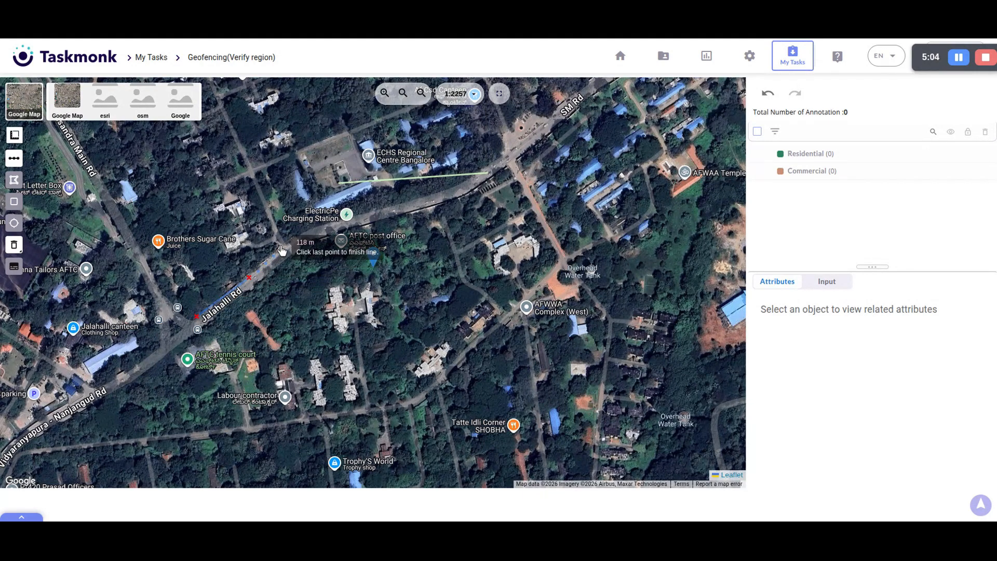
pyautogui.click(329, 220)
pyautogui.click(378, 208)
pyautogui.click(423, 199)
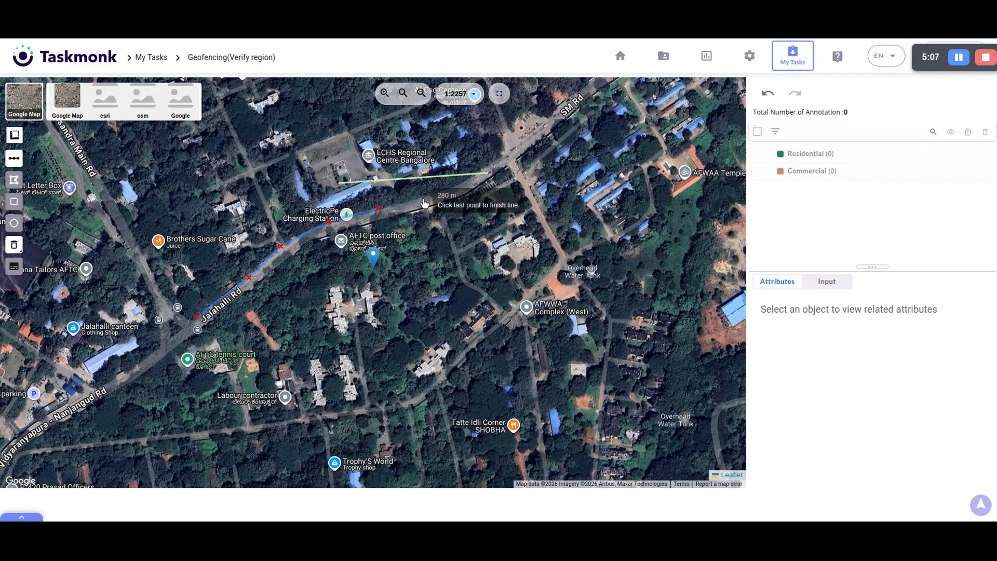
pyautogui.doubleClick(468, 183)
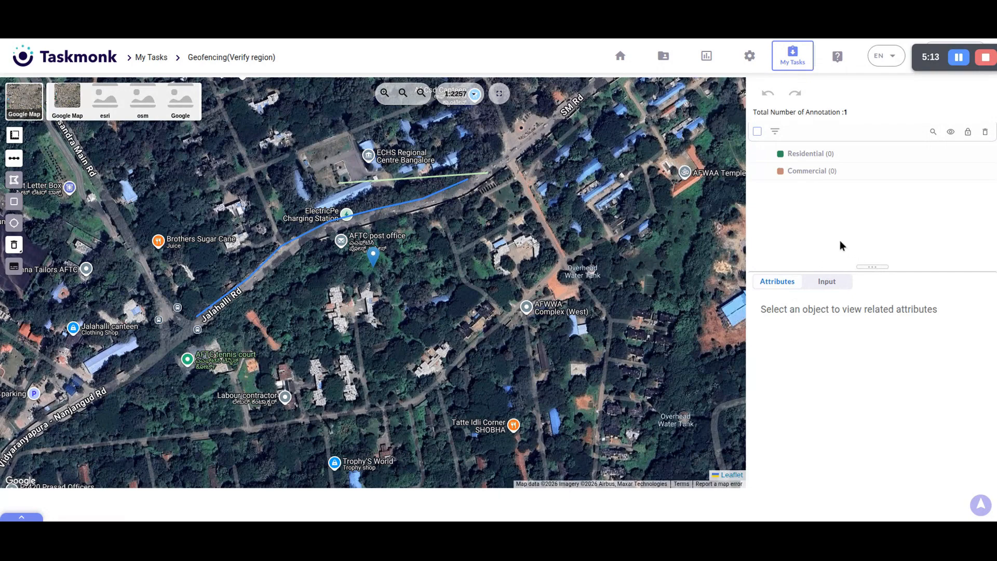
# Assign the Jalahalli Rd line annotation to the Residential class, briefly switching it to Commercial and back.
pyautogui.click(808, 156)
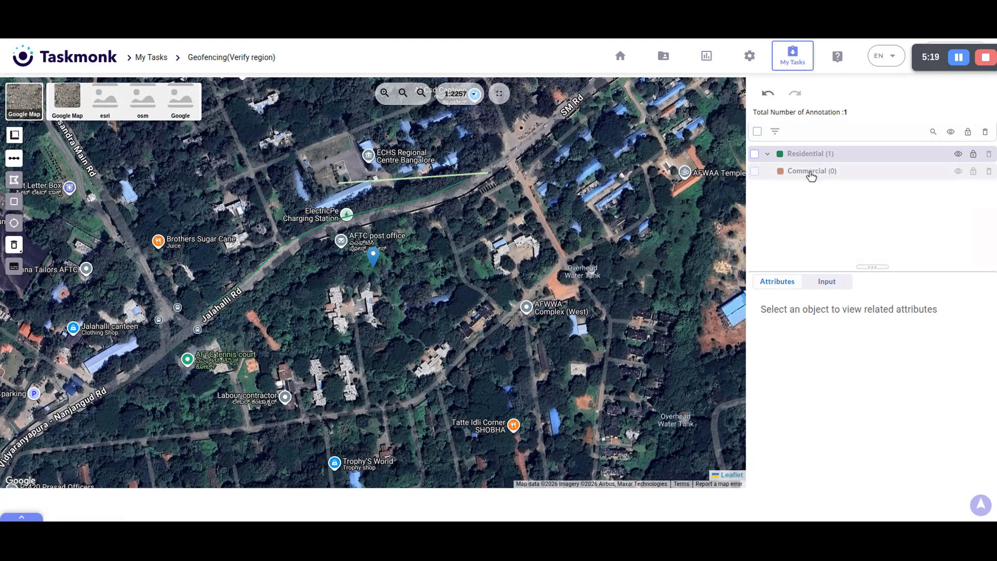
pyautogui.click(809, 173)
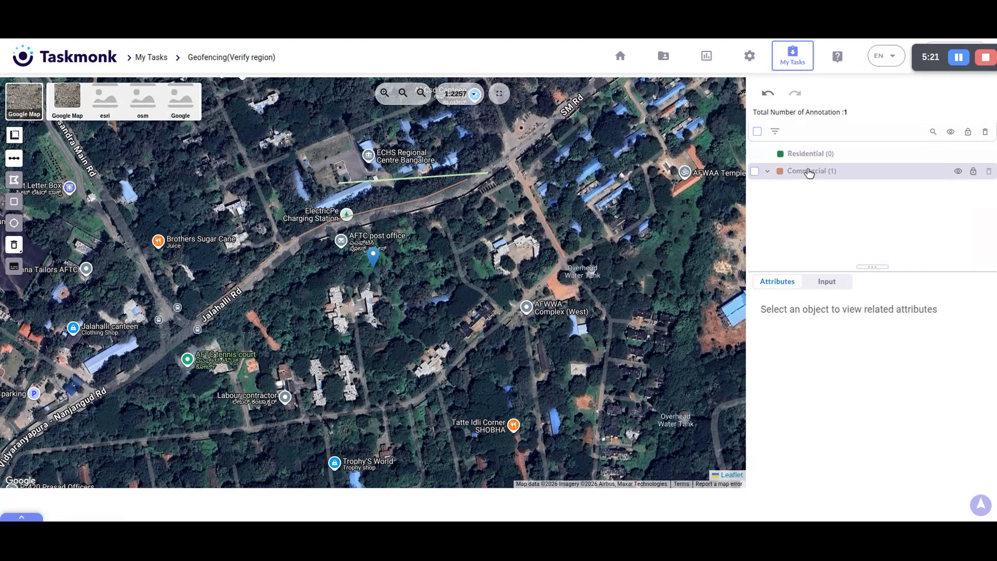
pyautogui.click(806, 155)
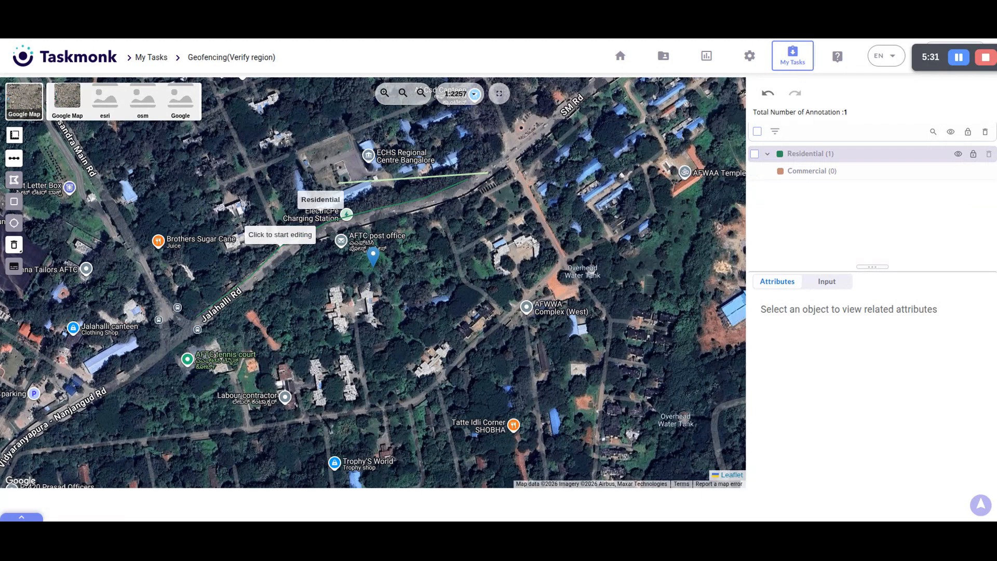
# Draw a four-point Residential polygon of about 3,270 m² around the open ground beside ECHS Regional Centre Bangalore.
pyautogui.click(14, 181)
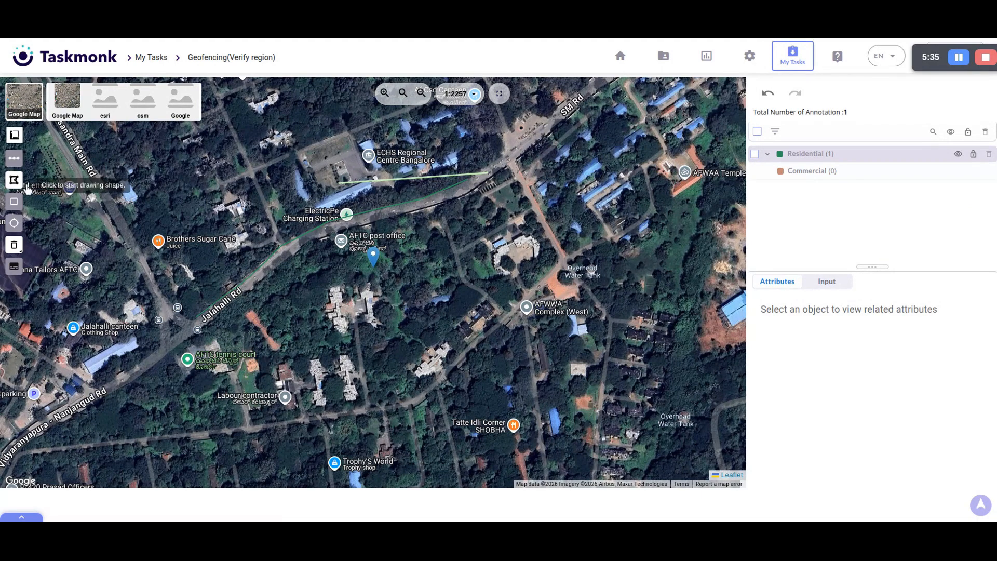
pyautogui.scroll(2, 275, 153)
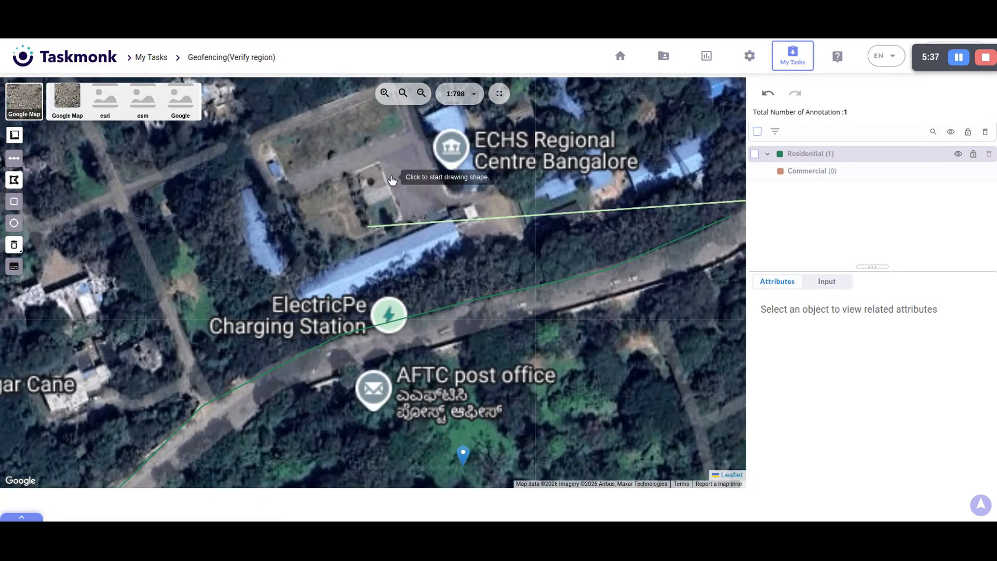
pyautogui.scroll(-1, 322, 162)
pyautogui.click(321, 157)
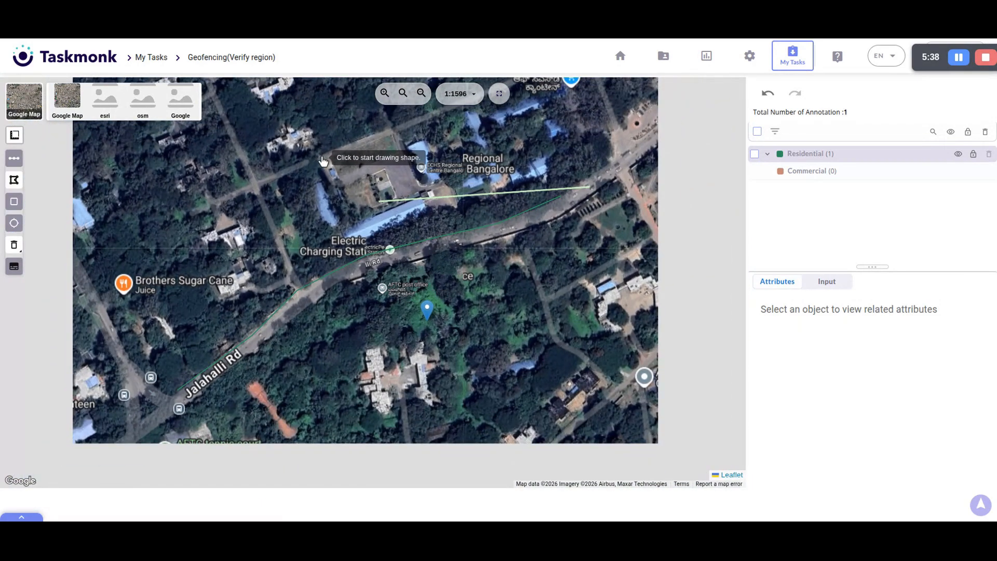
pyautogui.click(390, 129)
pyautogui.click(420, 191)
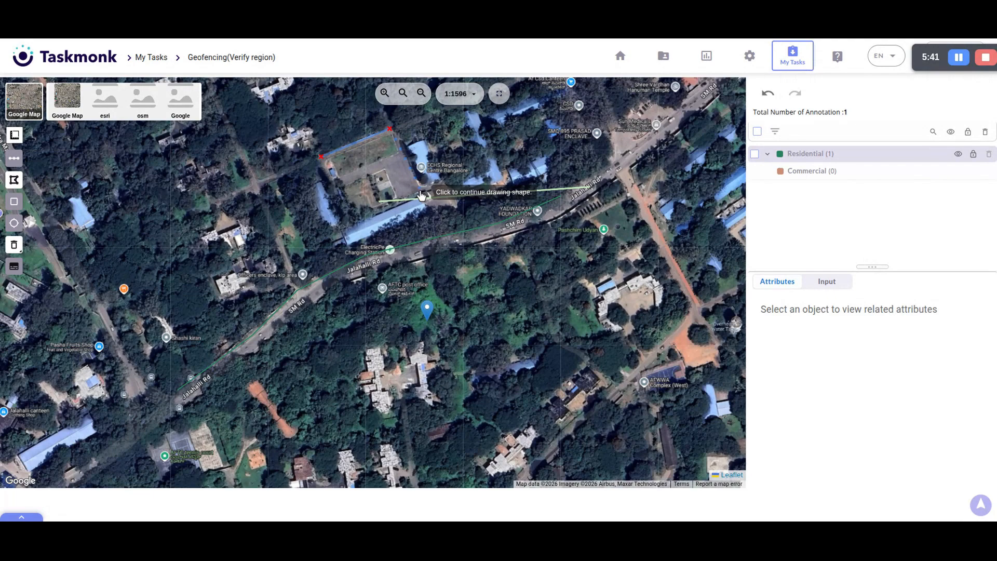
pyautogui.click(346, 227)
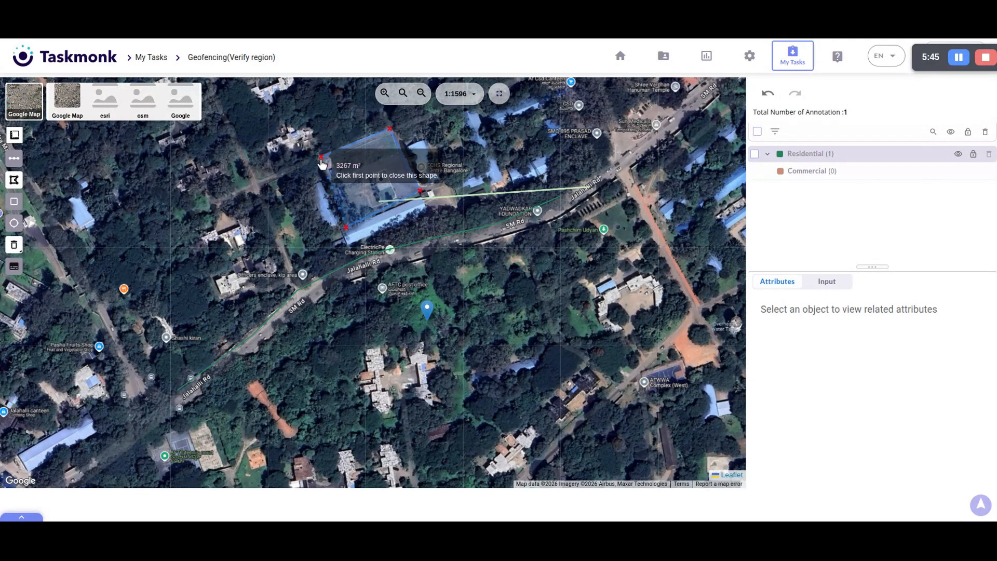
pyautogui.click(322, 158)
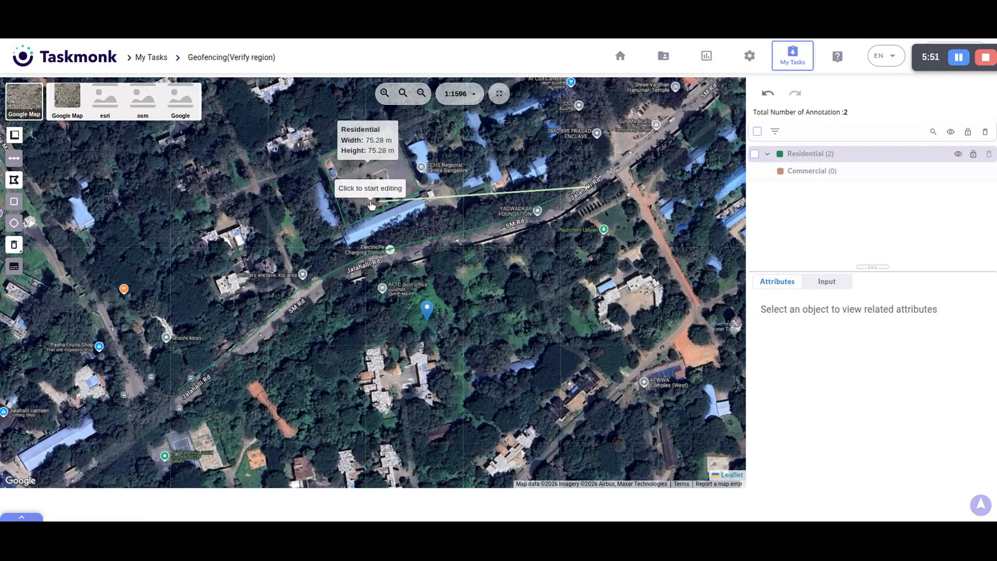
# Draw a Residential rectangle about 66 m by 72 m around the building complex south of the map marker.
pyautogui.click(14, 203)
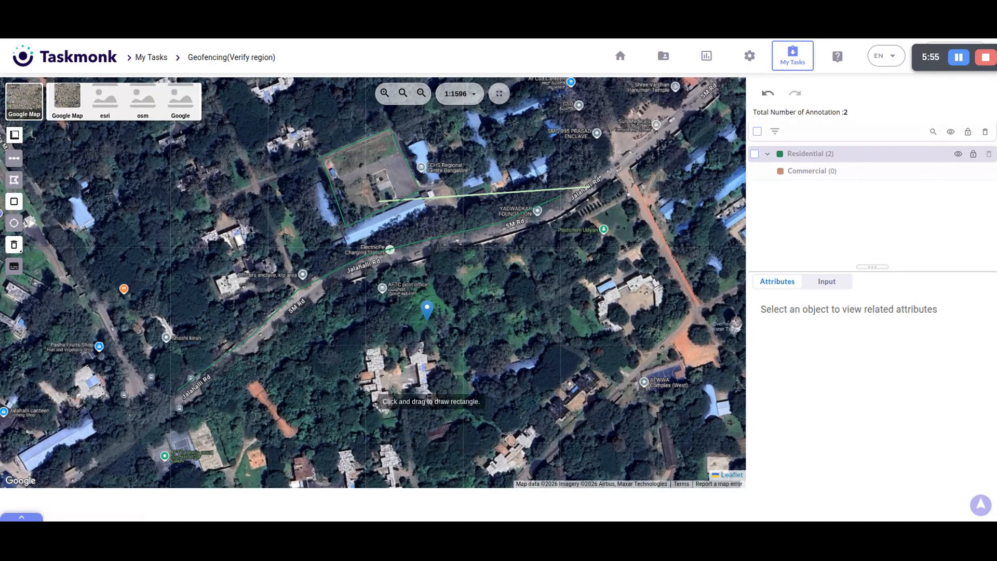
pyautogui.moveTo(355, 339); pyautogui.dragTo(442, 432)
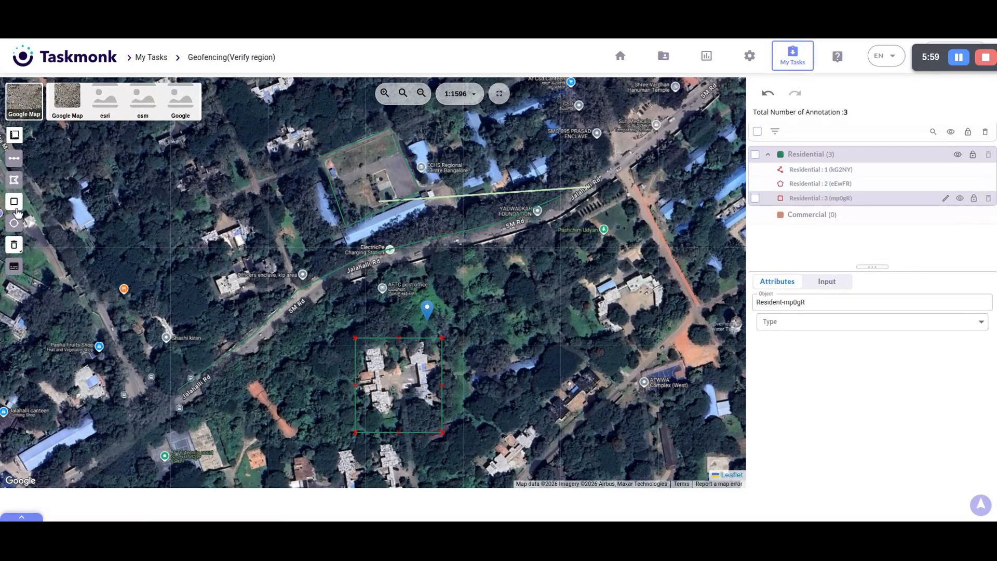
pyautogui.click(14, 225)
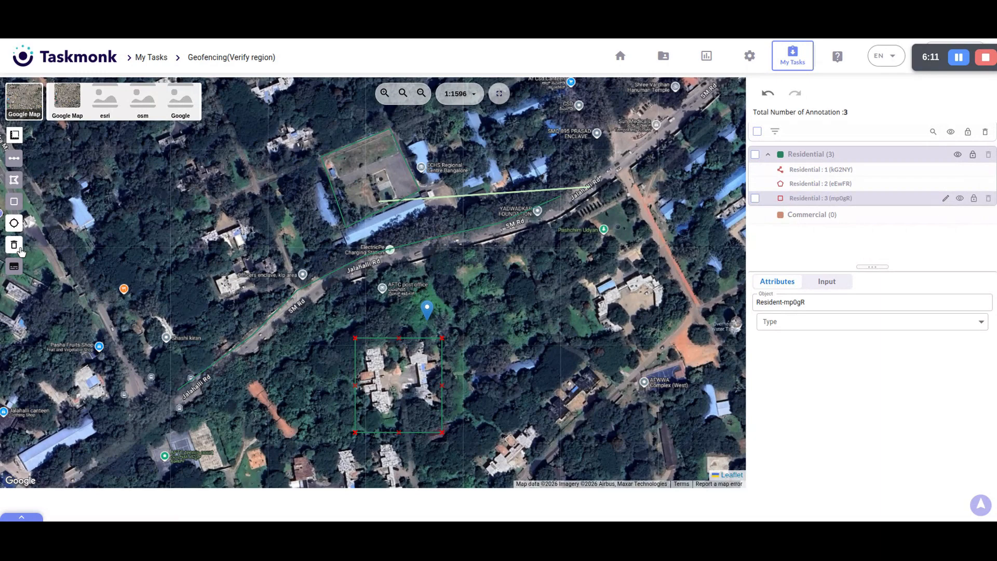
# Delete the Residential rectangle around the building complex south of the map marker.
pyautogui.moveTo(14, 254)
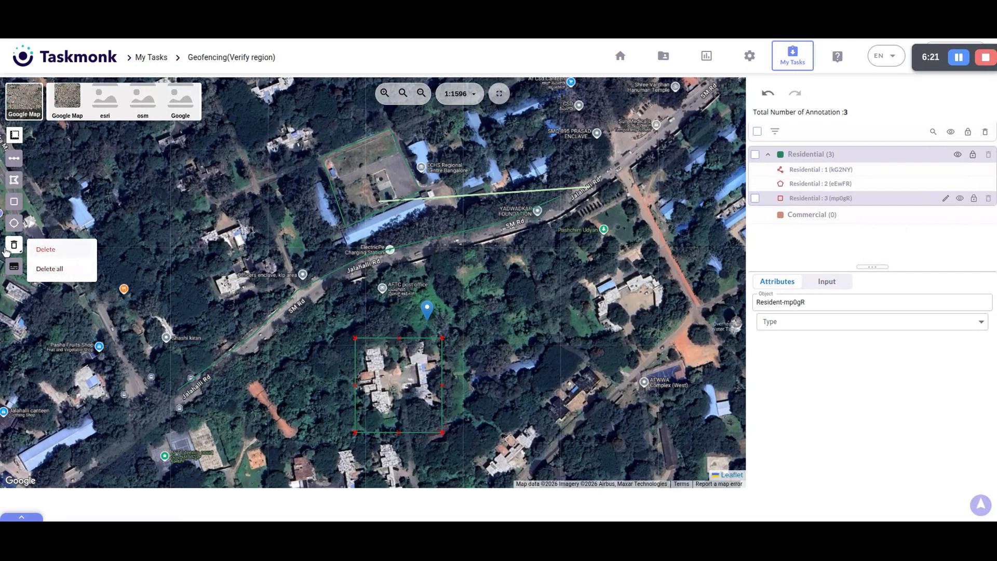
pyautogui.click(45, 250)
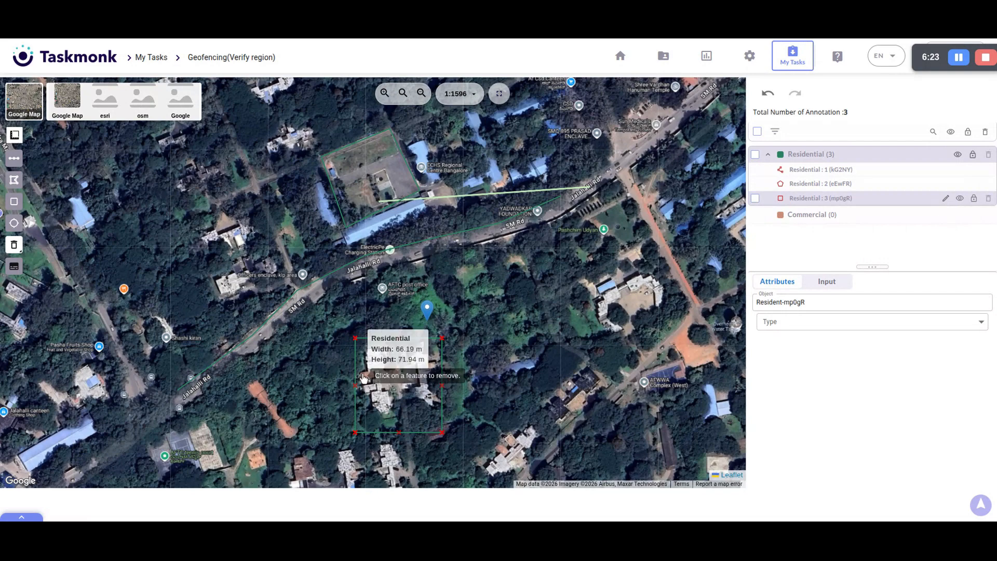
pyautogui.click(362, 377)
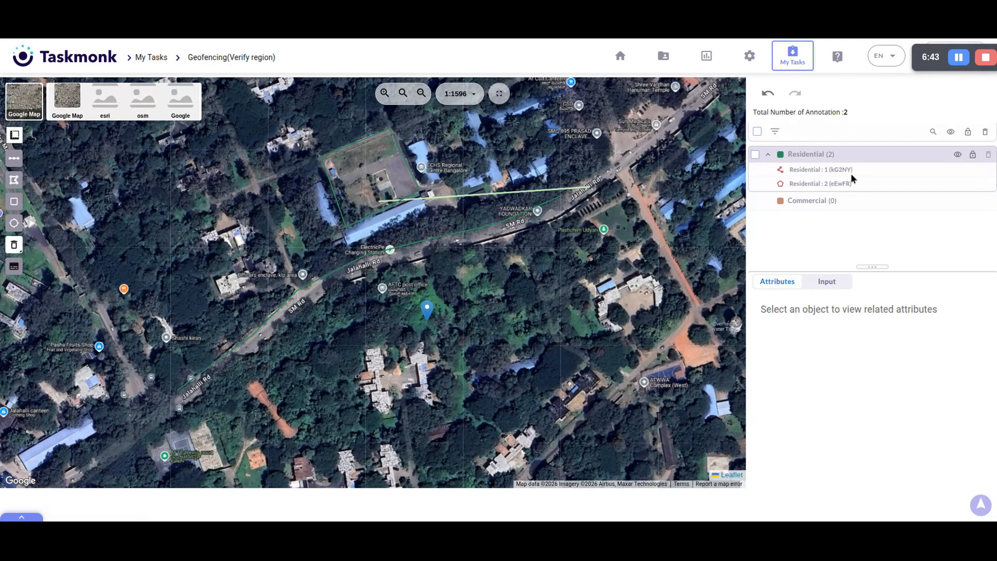
# Review the task's input data, including the map link, polygon coordinates, OSM ID and polygon name.
pyautogui.click(813, 282)
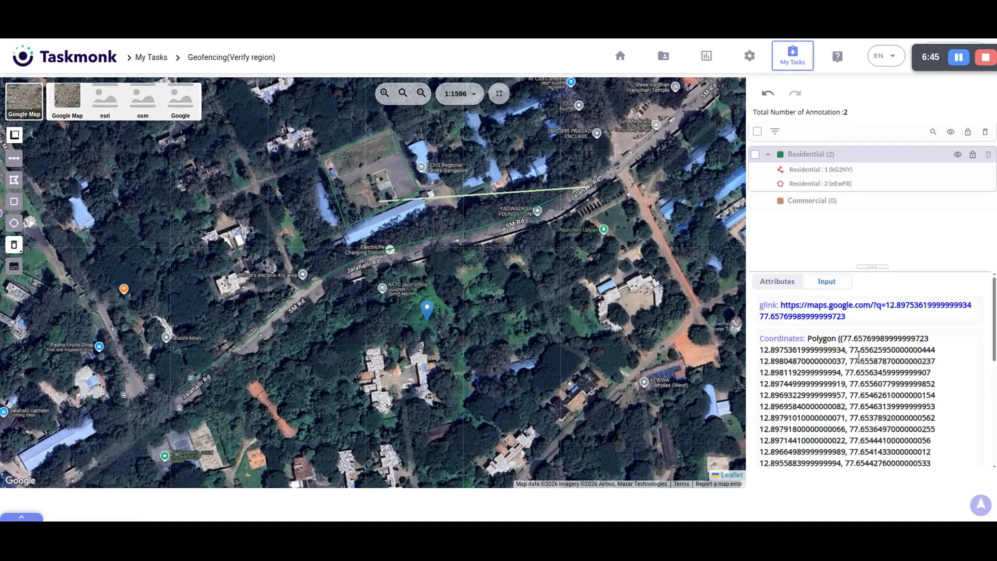
pyautogui.scroll(-3, 872, 358)
pyautogui.scroll(-5, 876, 357)
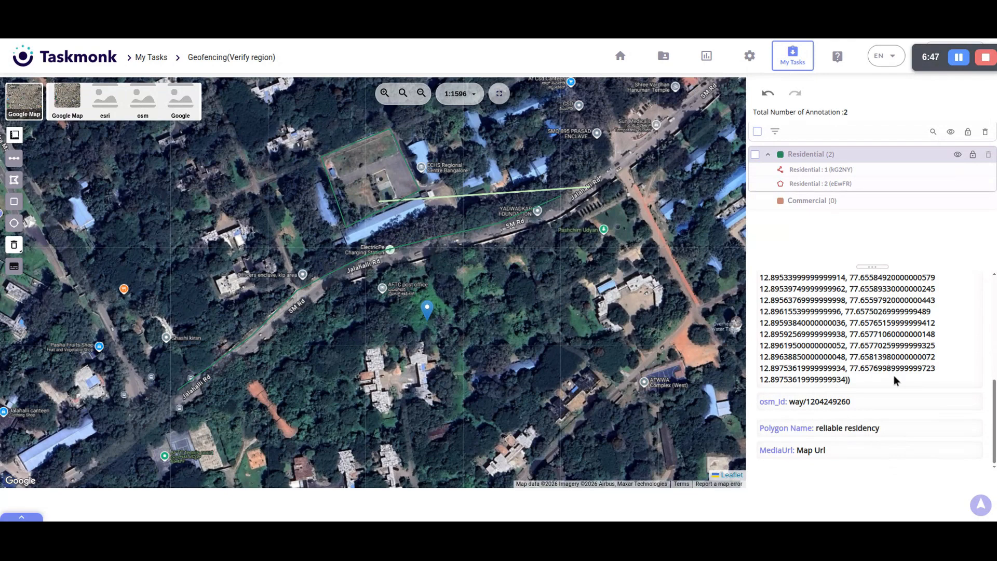
pyautogui.scroll(10, 893, 380)
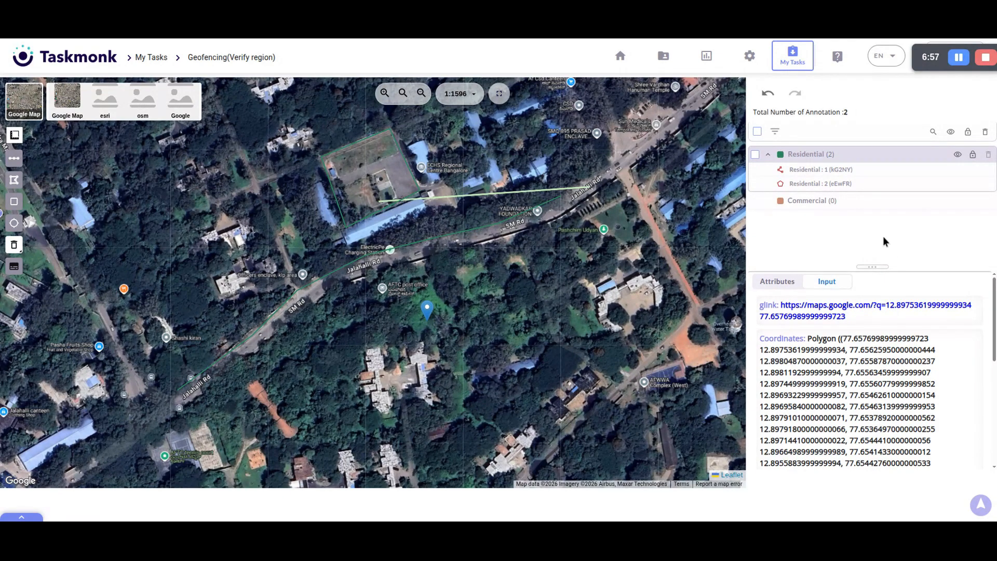
# Undo the rectangle's deletion, redo it, and undo it again.
pyautogui.click(765, 95)
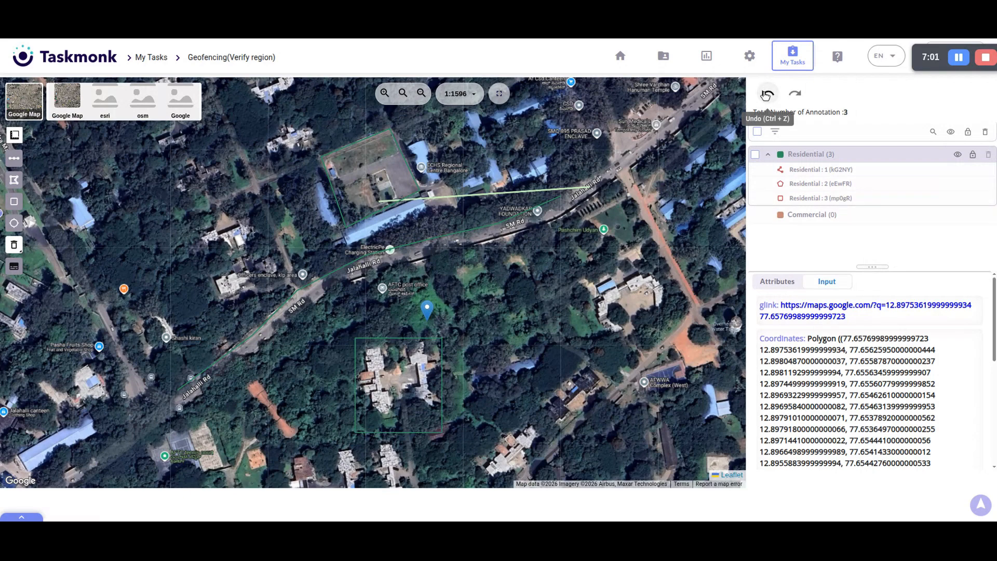
pyautogui.click(796, 95)
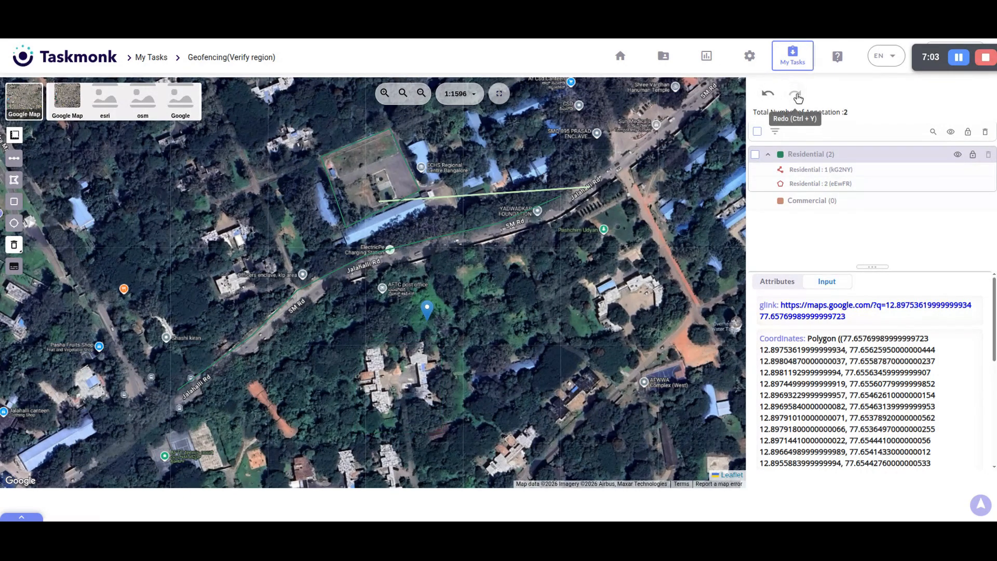
pyautogui.click(768, 95)
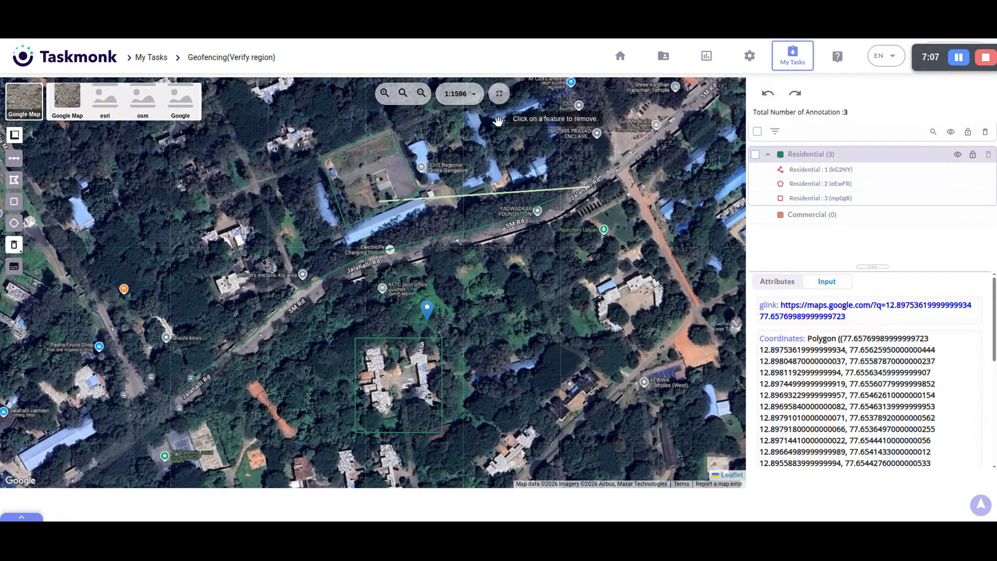
pyautogui.click(384, 94)
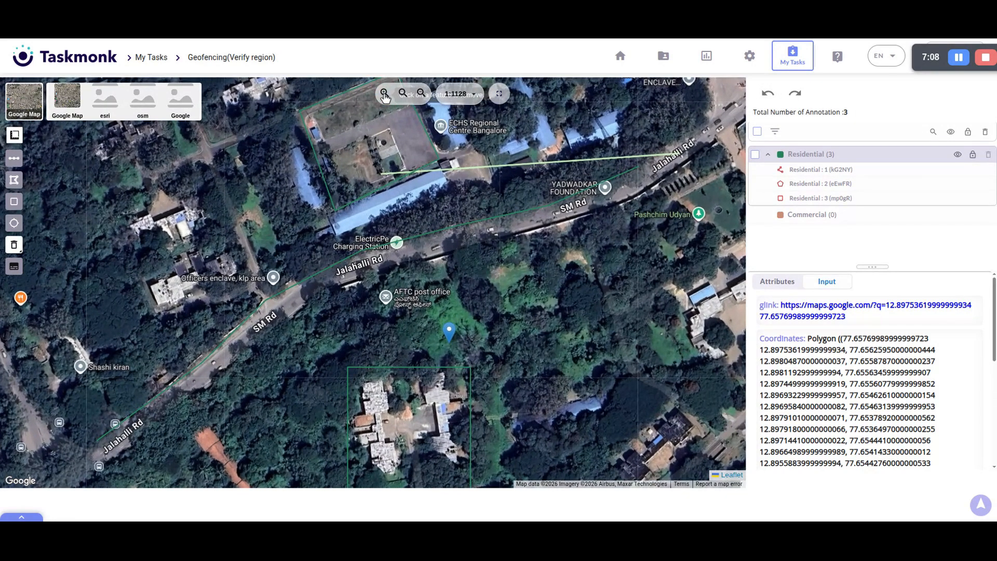
pyautogui.click(423, 95)
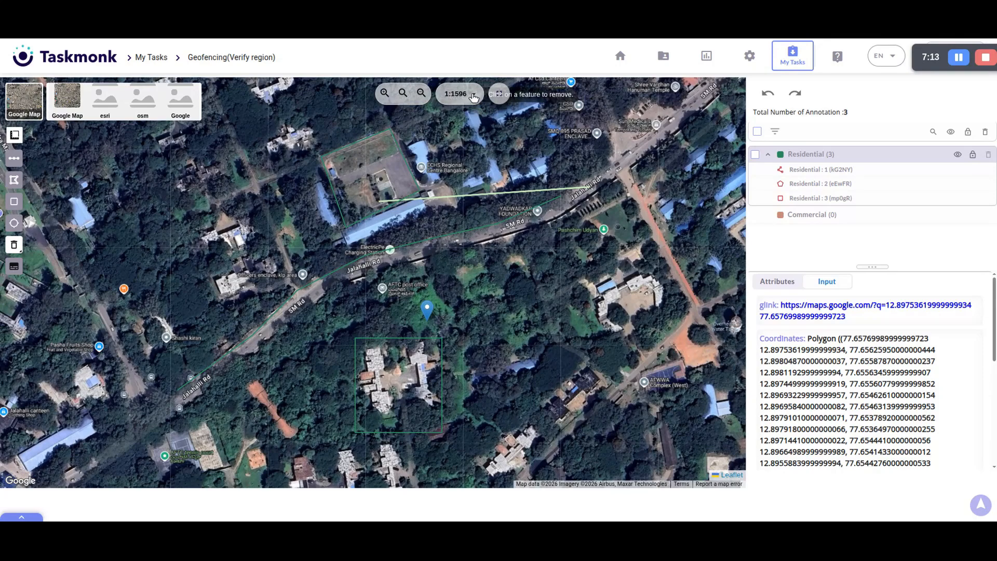
pyautogui.moveTo(519, 136); pyautogui.dragTo(563, 178)
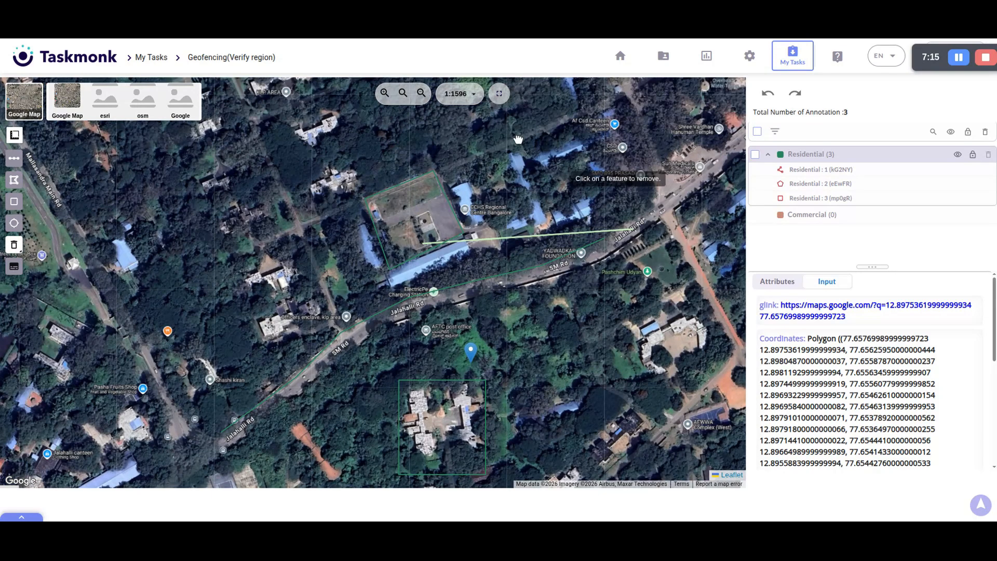